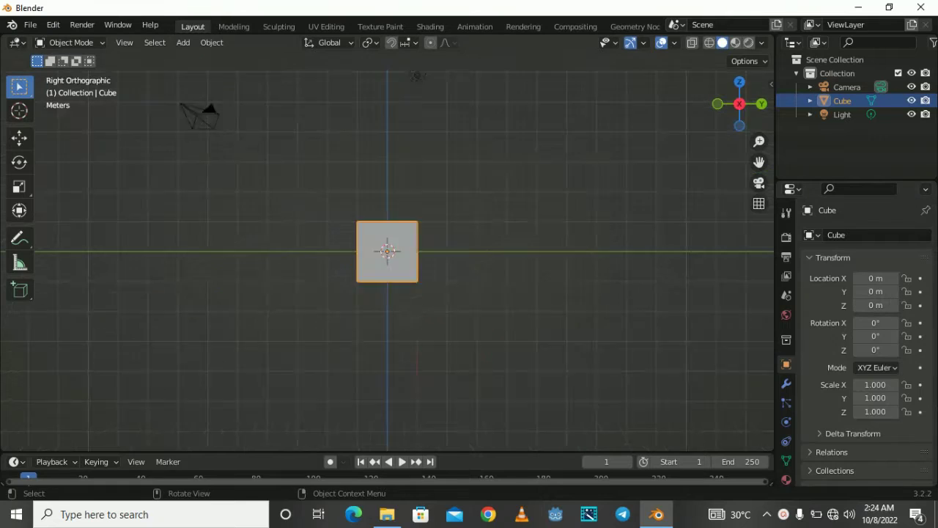
- Delete the default objects and add a mesh circle scaled to 0.44
key("Delete")
key("shift+a")
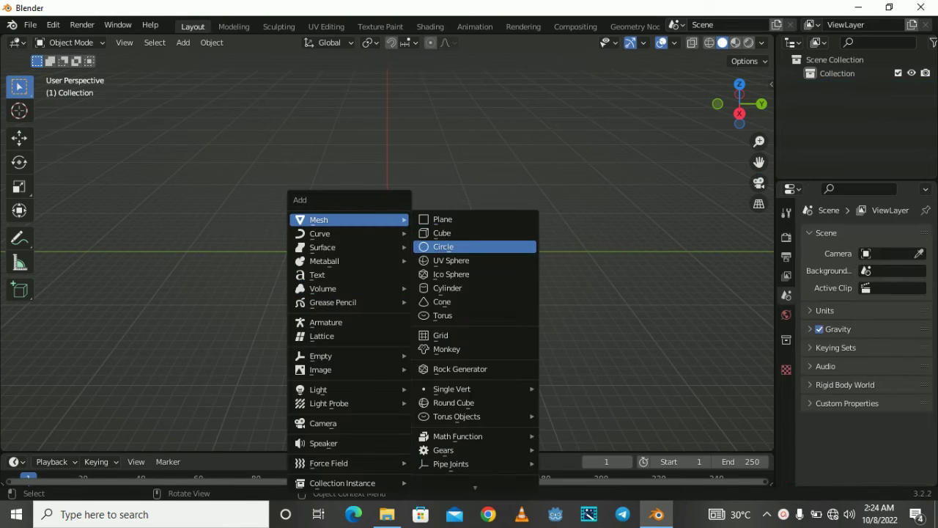
left_click(447, 247)
type("s.44")
key("Return")
- Extrude the circle into a flared wall and raise its top ring along Z
key("Tab")
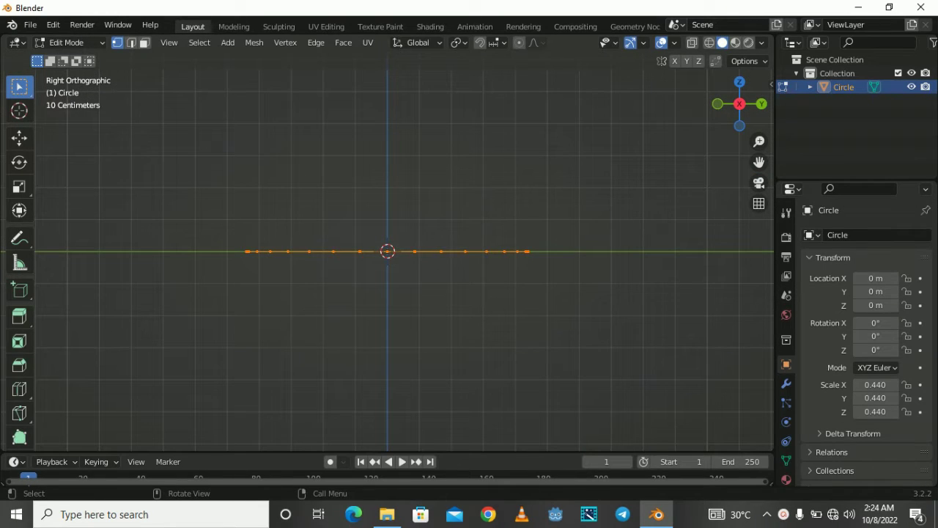
key("e")
key("Return")
key("s")
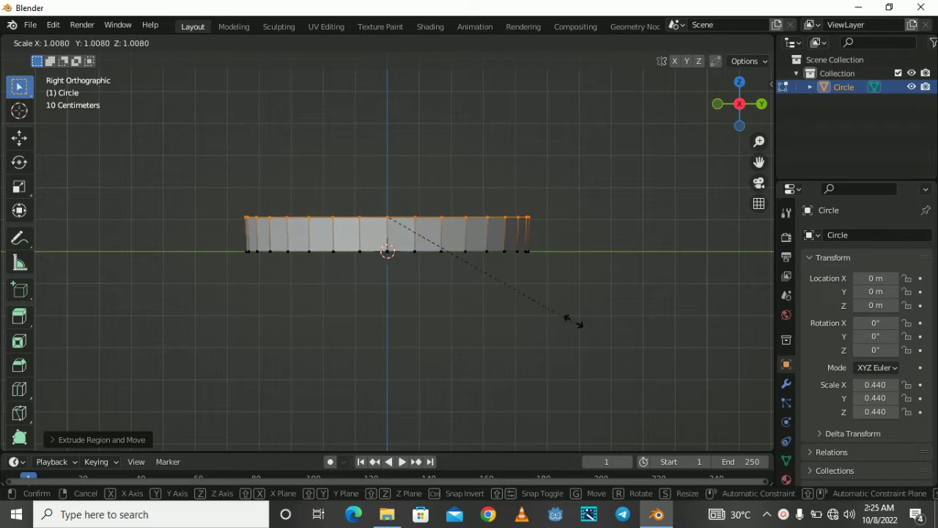
key("Return")
key("g")
key("z")
key("Return")
- Fill the top, inset a rim, and push the inner face down to hollow the plate
middle_click_drag(558, 293, 575, 321)
key("f")
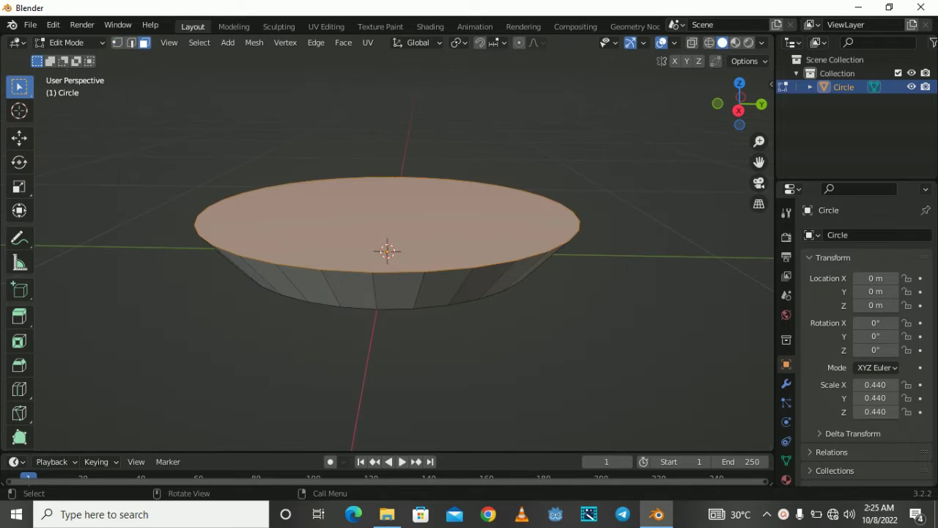
key("i")
key("Return")
key("s")
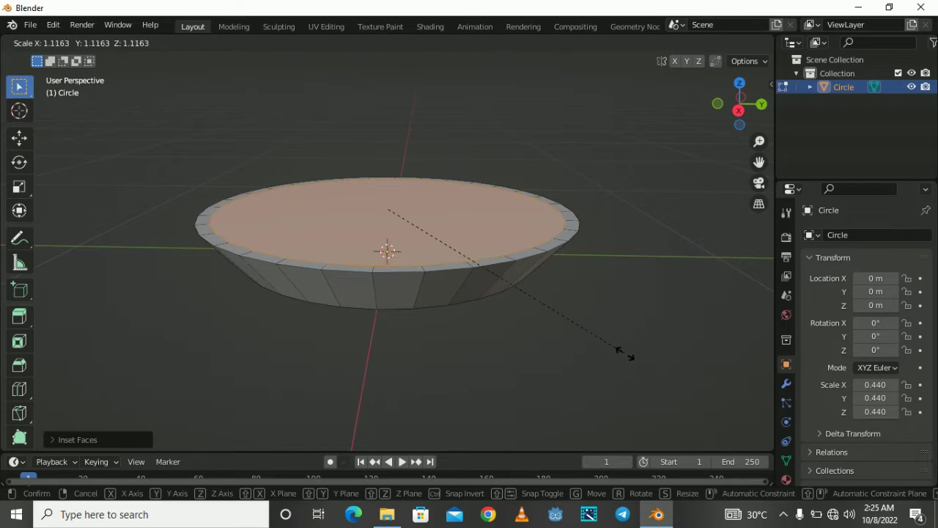
key("Return")
left_click(709, 42)
key("KP_3")
key("e")
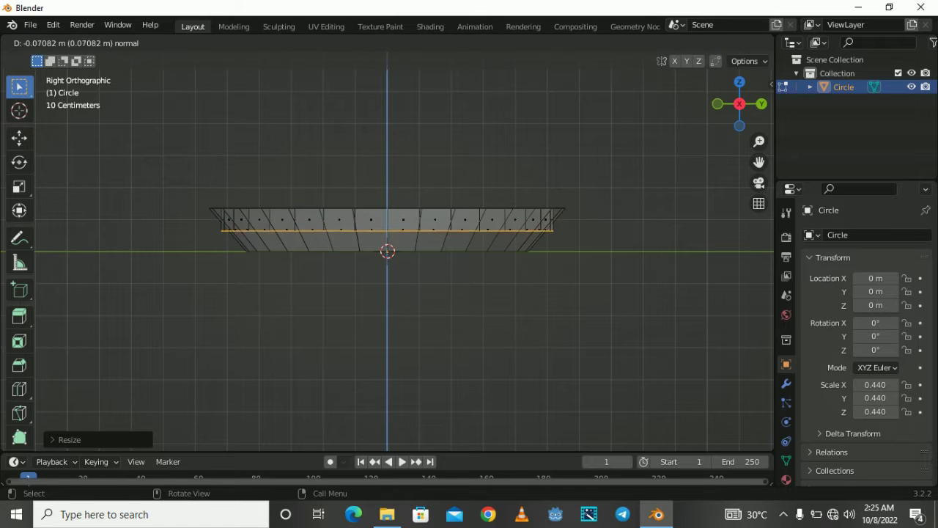
key("Return")
- Inset and extrude the plate's bottom into a base ring, then turn off see-through view
middle_click_drag(579, 290, 513, 308)
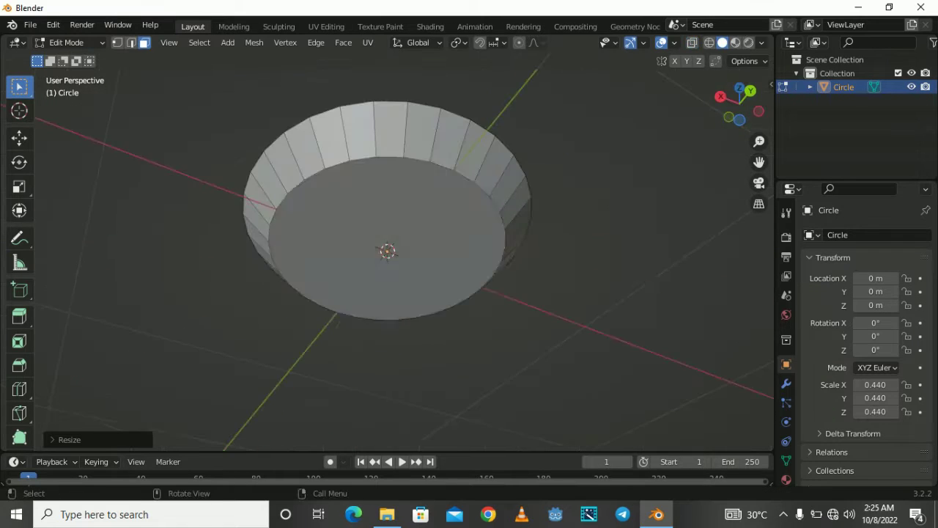
key("KP_3")
key("Return")
middle_click_drag(693, 260, 660, 279)
key("s")
key("Return")
key("KP_3")
key("e")
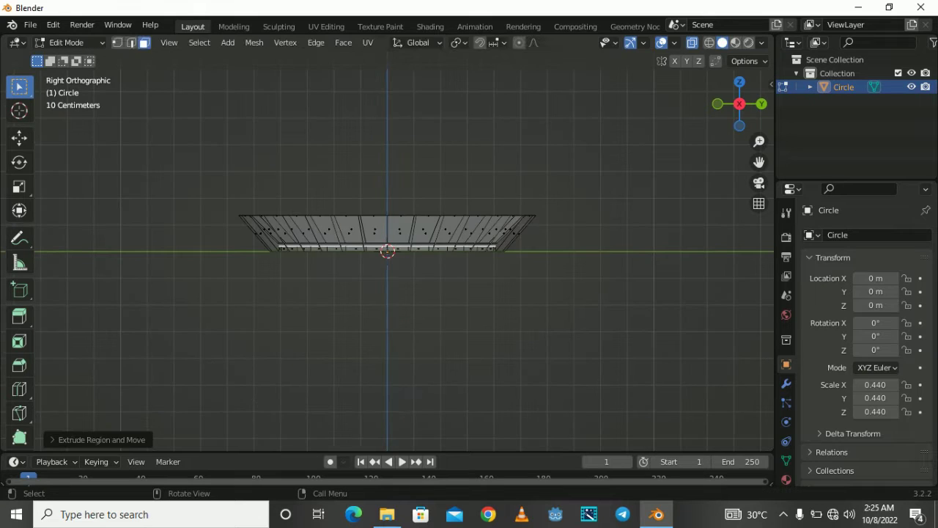
key("alt+z")
middle_click_drag(579, 293, 539, 279)
key("Tab")
key("Tab")
- Add a centred loop cut around the plate wall and shift it along Z
key("ctrl+r")
left_click(569, 231)
right_click(570, 230)
key("KP_3")
key("g")
key("z")
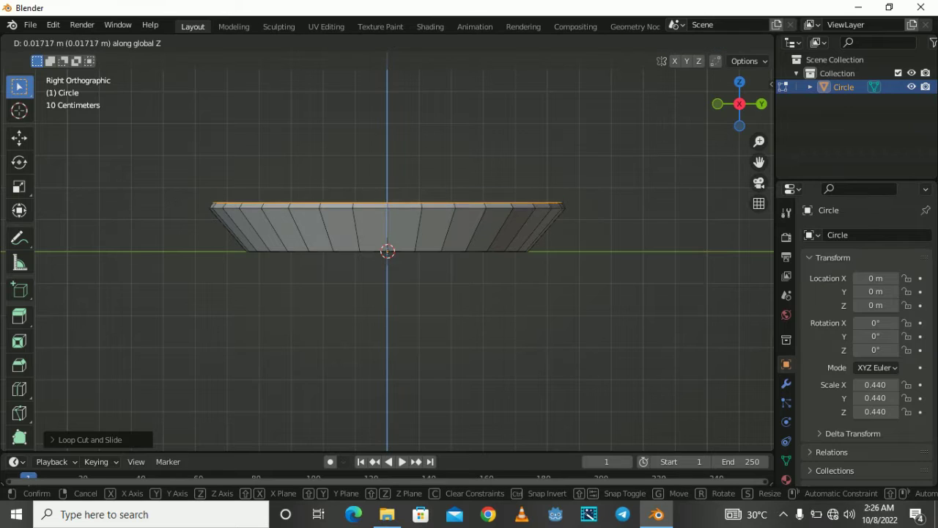
key("Return")
- Shade the plate smooth and enable 30° auto smooth in its mesh data
key("Tab")
right_click(470, 256)
middle_click_drag(440, 241, 483, 260)
left_click(469, 256)
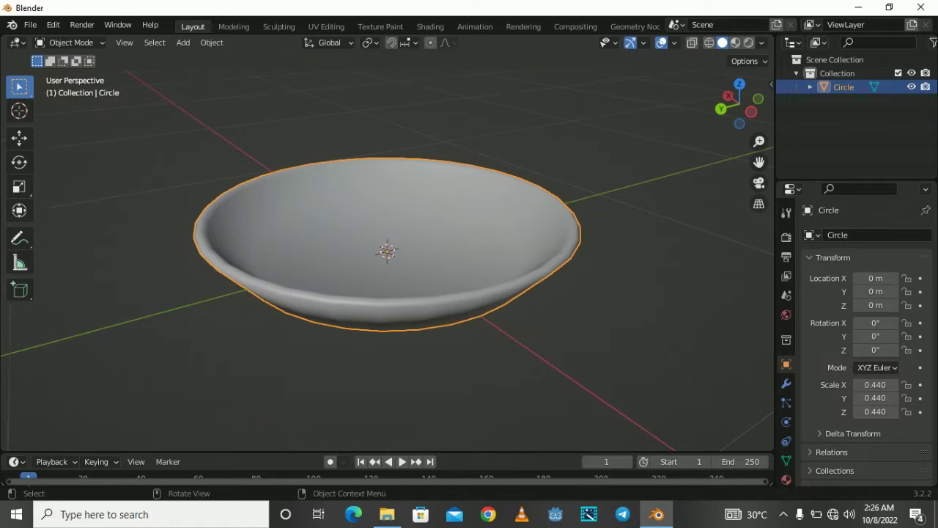
left_click(786, 460)
left_click(857, 423)
- Flatten the plate along Z and enable cavity viewport shading
mouse_move(476, 308)
middle_mouse_down()
mouse_move(506, 293)
mouse_move(506, 279)
mouse_move(498, 286)
mouse_move(513, 286)
middle_mouse_up()
key("KP_3")
key("s")
key("z")
left_click(526, 297)
left_click(762, 42)
left_click(684, 350)
- Rename the object to 'plate' and hide it
double_click(844, 87)
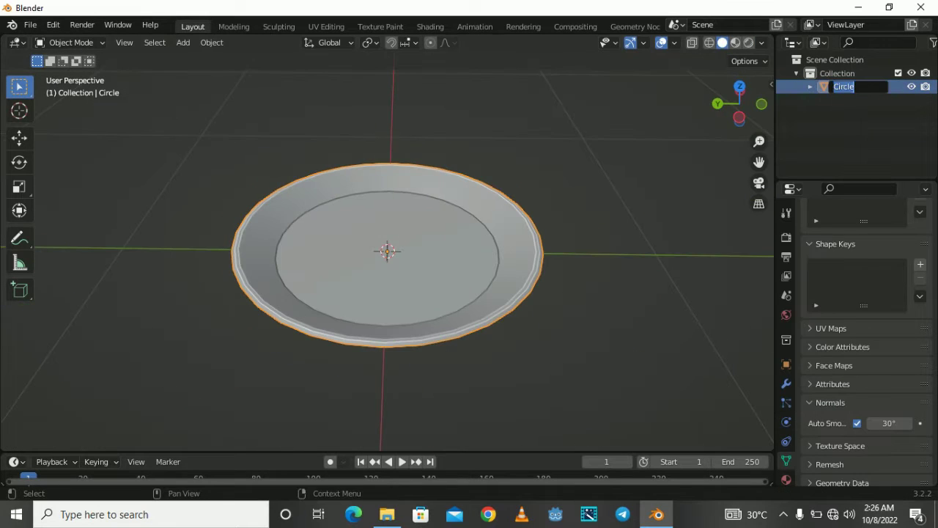
key("h")
key("shift+a")
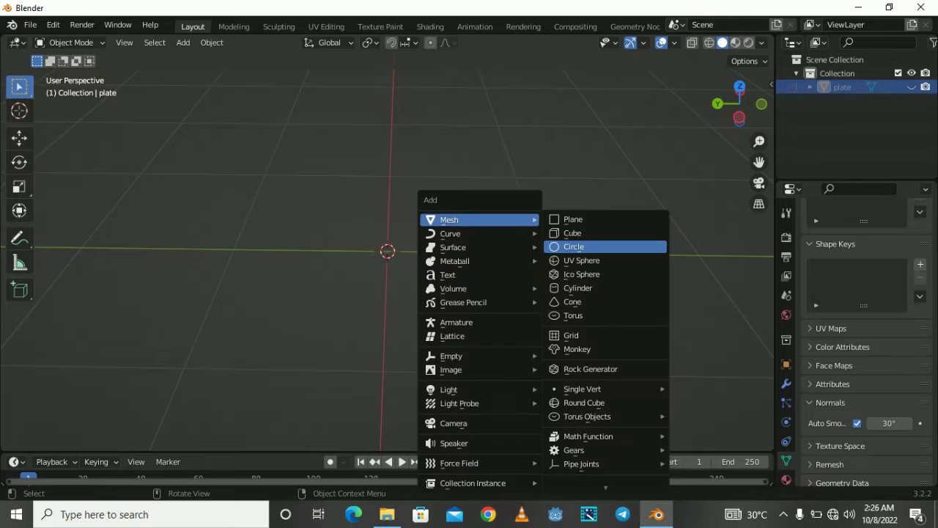
- Add a new mesh circle and resize it
left_click(576, 245)
key("KP_3")
key("s")
key("Return")
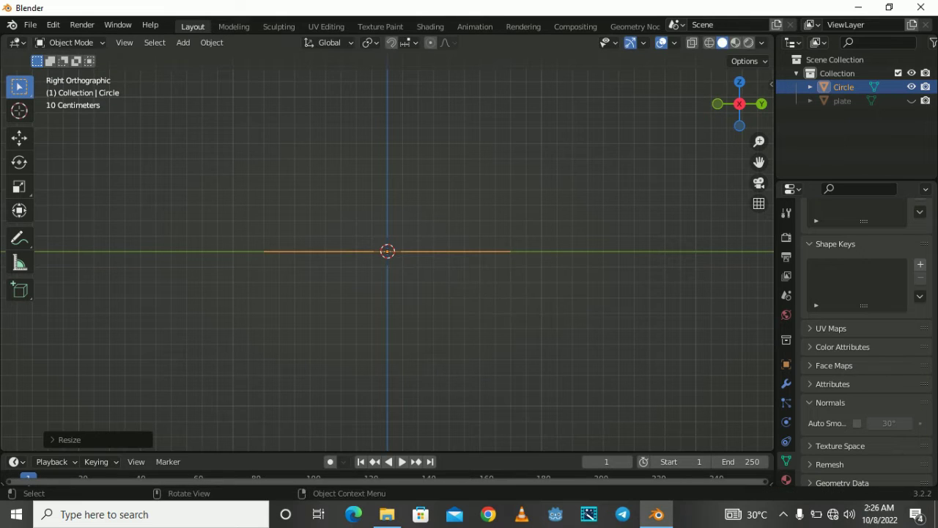
- Extrude the circle into a widened wall, fill the top and inset a rim
key("Tab")
key("e")
key("Return")
key("s")
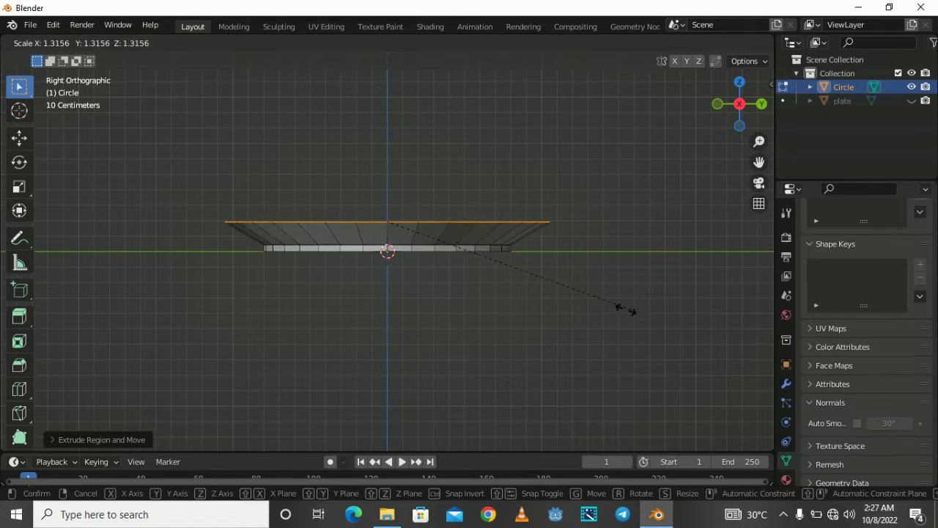
key("Return")
middle_click_drag(591, 308, 484, 311)
key("i")
key("Return")
- Scale the inner face and extrude it into the dish to form its floor
scroll(484, 311, "up", 3)
key("s")
key("Return")
key("KP_3")
key("e")
key("Return")
key("s")
key("Return")
- Move the faces along Z, then add and slide a loop cut on the wall and scale it
middle_click_drag(660, 308, 498, 293)
key("3")
key("KP_3")
key("g")
key("z")
key("Return")
key("g")
key("g")
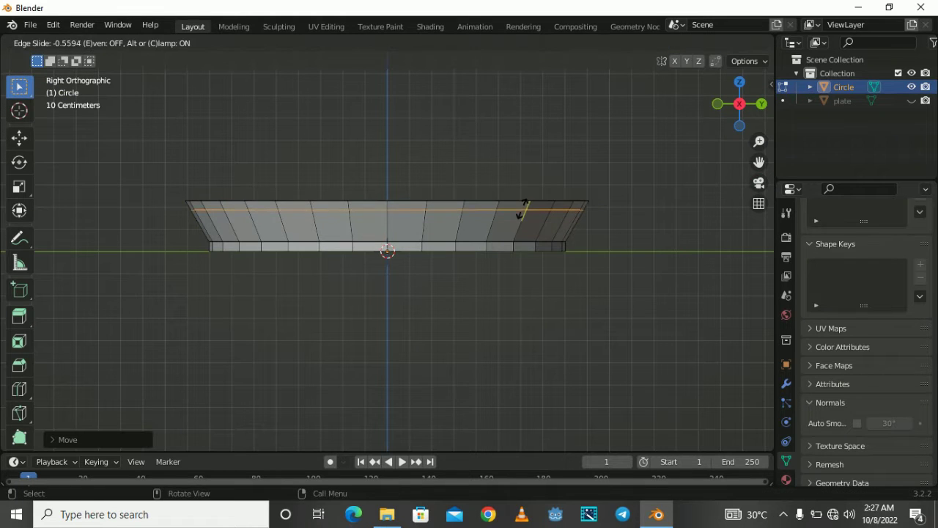
left_click(524, 209)
key("s")
left_click(551, 231)
- Scale the rim faces slightly, each about its own centre using Individual Origins
middle_click_drag(551, 231, 118, 25)
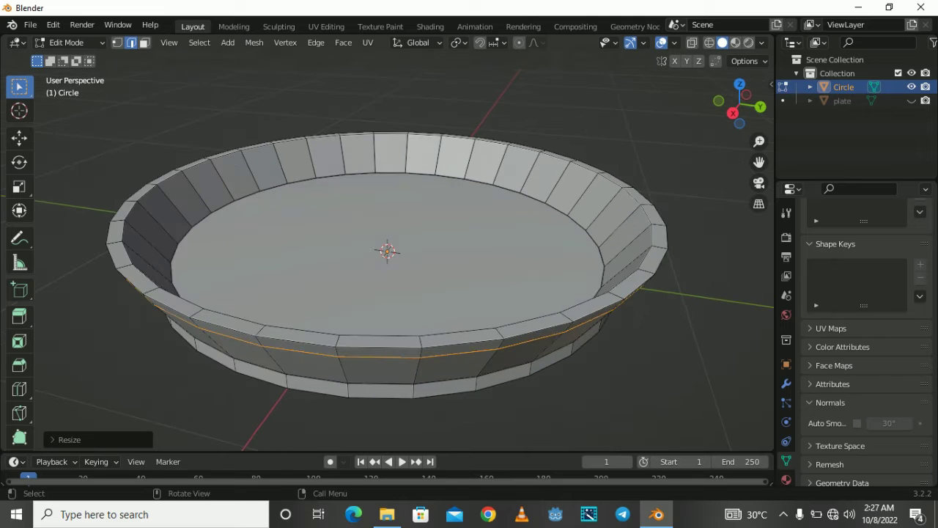
key("3")
middle_click_drag(388, 251, 410, 242)
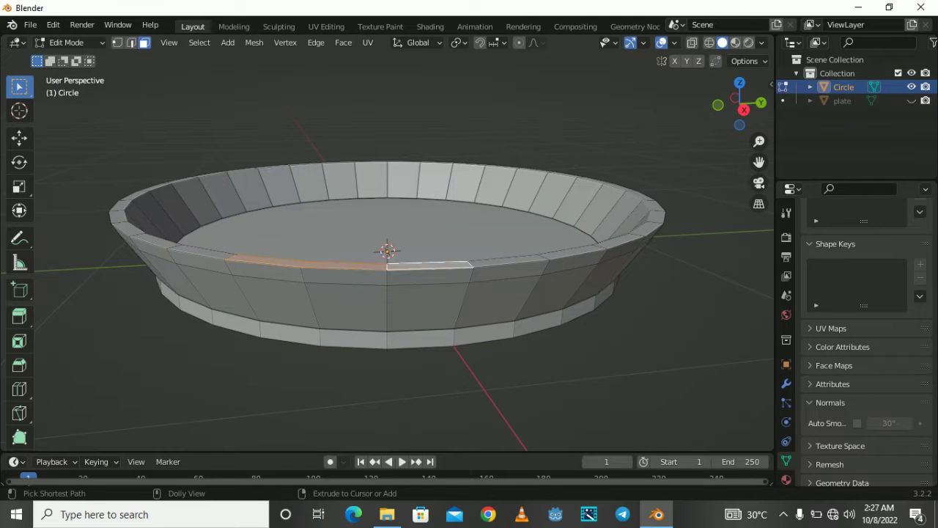
key("s")
left_click(638, 404)
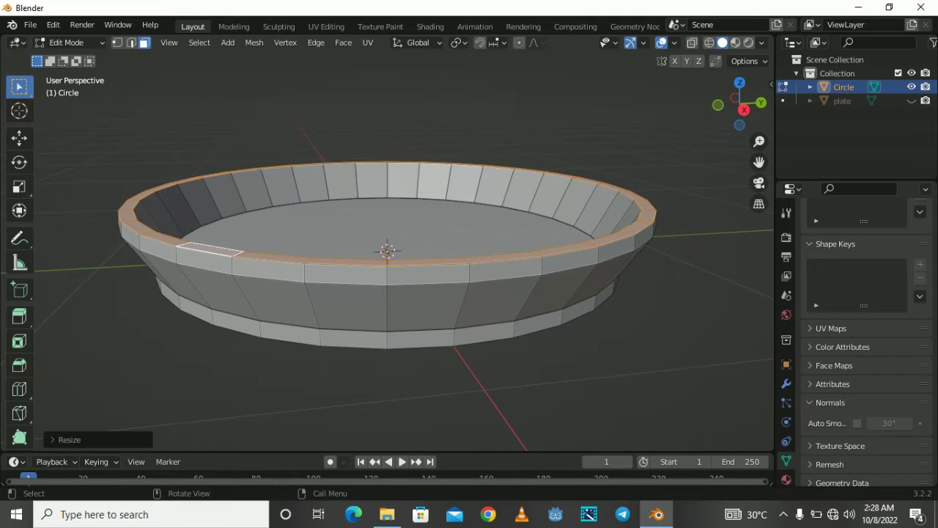
left_click(459, 42)
left_click(514, 88)
key("s")
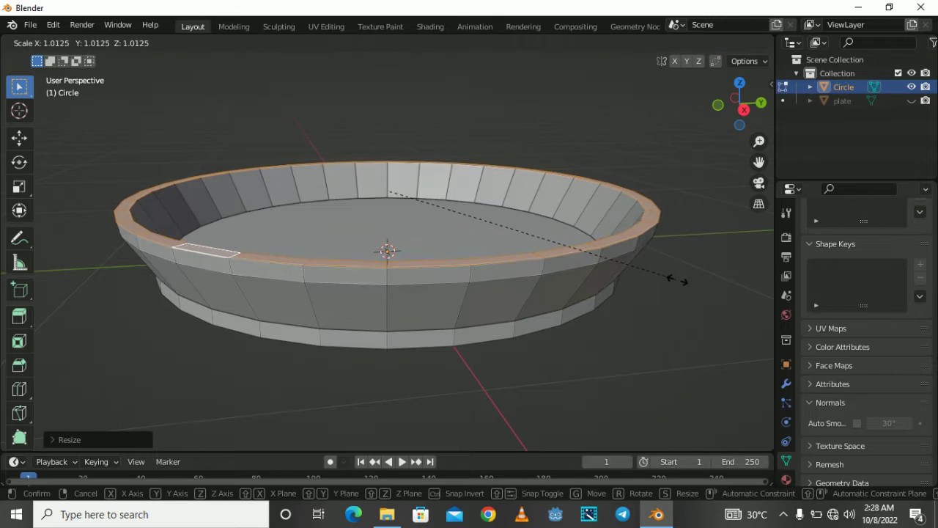
left_click(670, 276)
- Place a loop cut near the rim and move it along Z
middle_click_drag(670, 276, 660, 220)
left_click(660, 220)
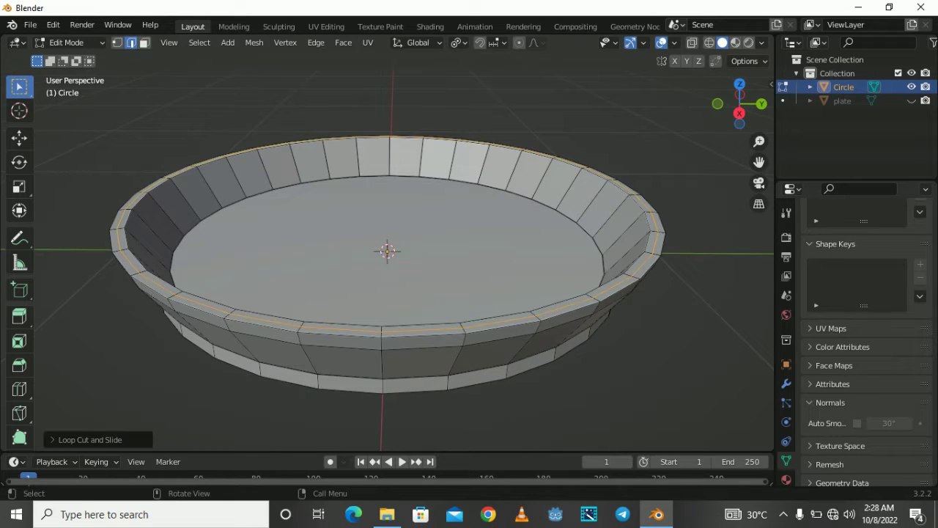
key("KP_3")
key("g")
key("z")
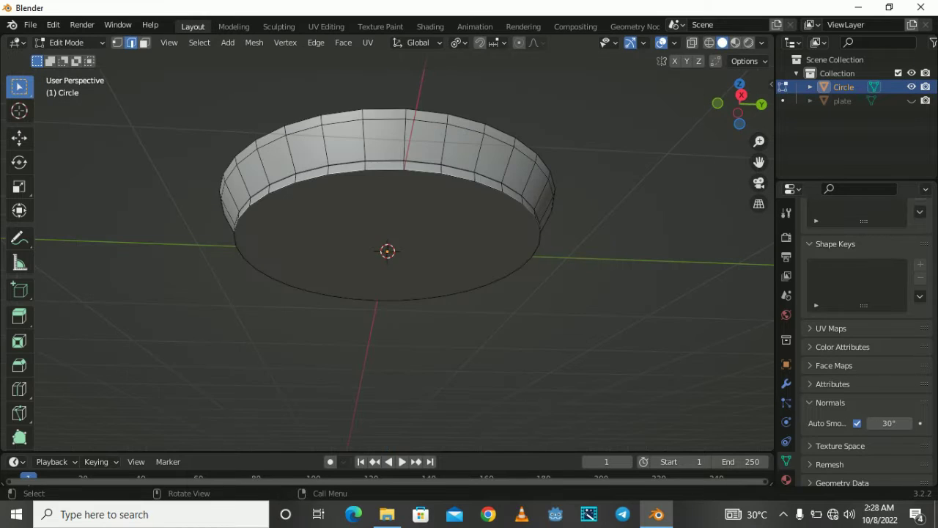
- Select the dish's bottom face, shrink it and begin insetting it
left_click(389, 267)
key("s")
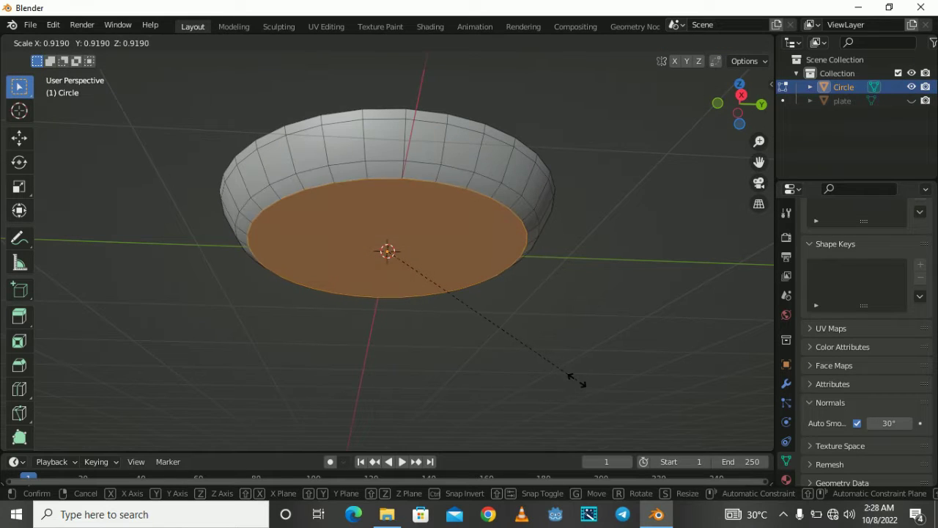
left_click(570, 376)
key("i")
middle_click_drag(387, 279, 387, 323)
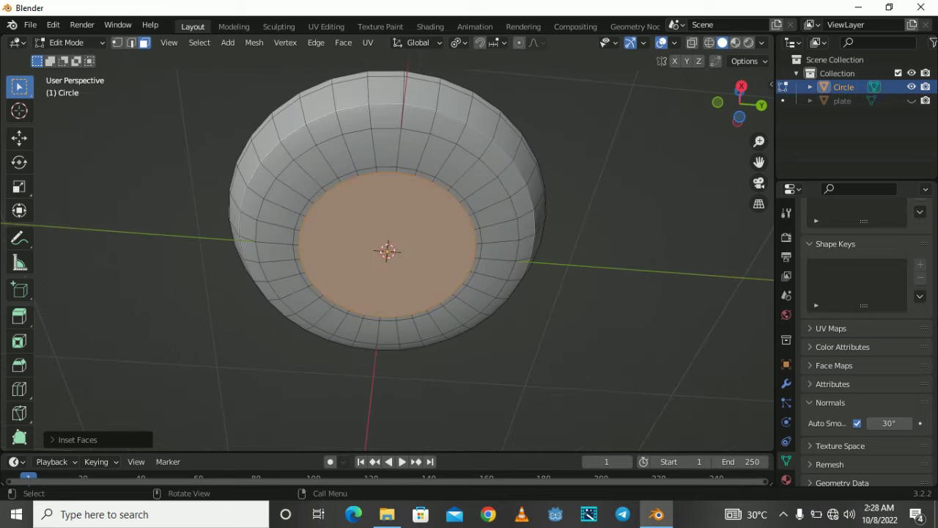
- Inset the bottom repeatedly into concentric rings and select alternate ring loops
scroll(387, 251, "up", 3)
key("s")
key("Return")
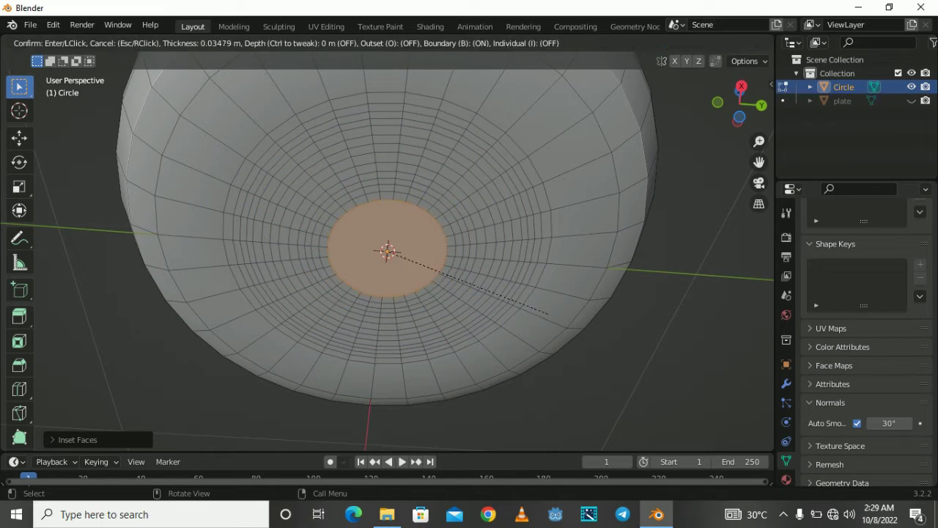
left_click(529, 305)
scroll(530, 305, "up", 2)
left_click(512, 295)
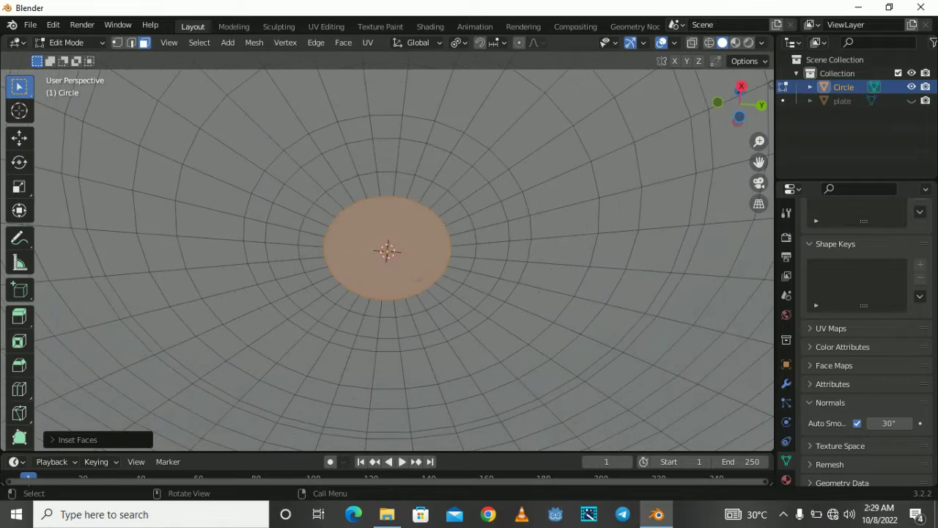
scroll(512, 295, "up", 2)
left_click(413, 123, "alt+shift")
scroll(388, 251, "down", 1)
scroll(388, 251, "down", 1)
scroll(387, 251, "down", 1)
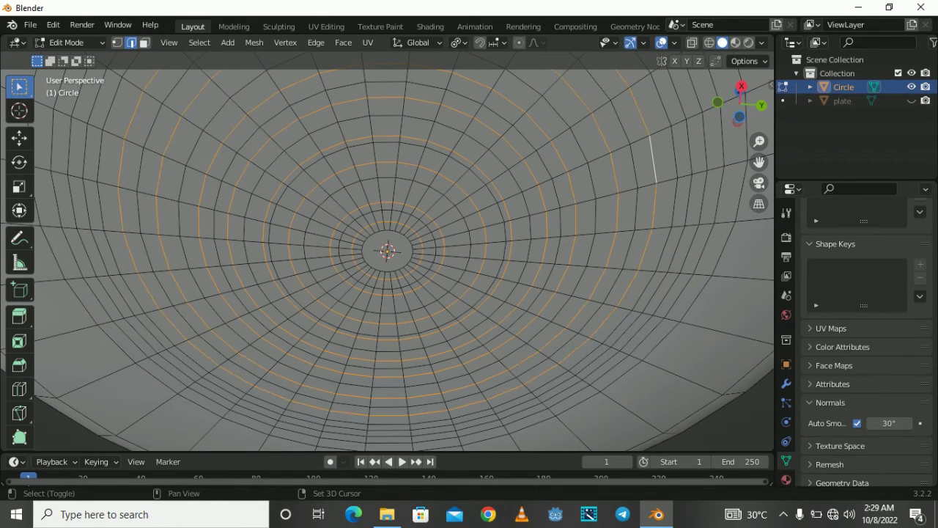
scroll(388, 251, "down", 3)
- Move the selected alternate rings along Z into stepped ridges and leave edit mode
middle_click_drag(388, 250, 387, 191)
key("KP_3")
key("g")
key("z")
key("Escape")
middle_click_drag(388, 251, 388, 205)
key("Tab")
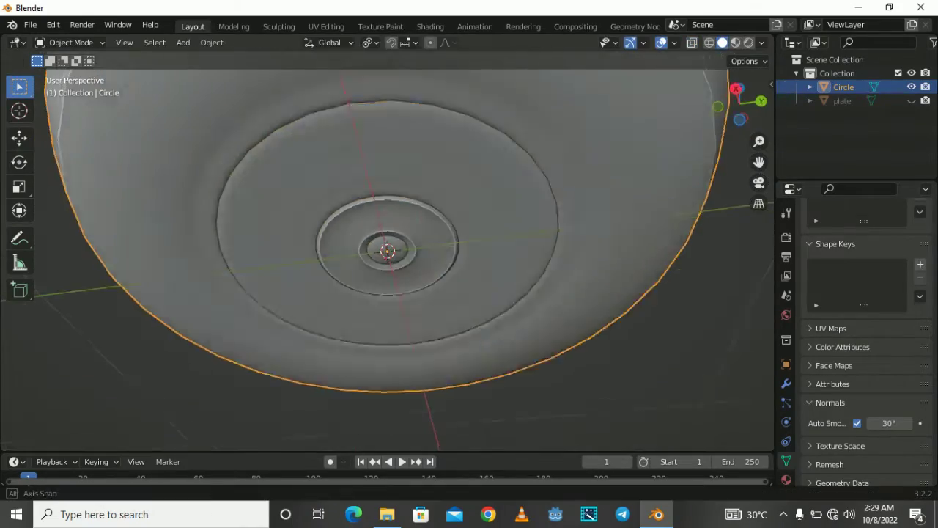
key("Tab")
middle_click_drag(388, 251, 392, 242)
scroll(388, 251, "up", 1)
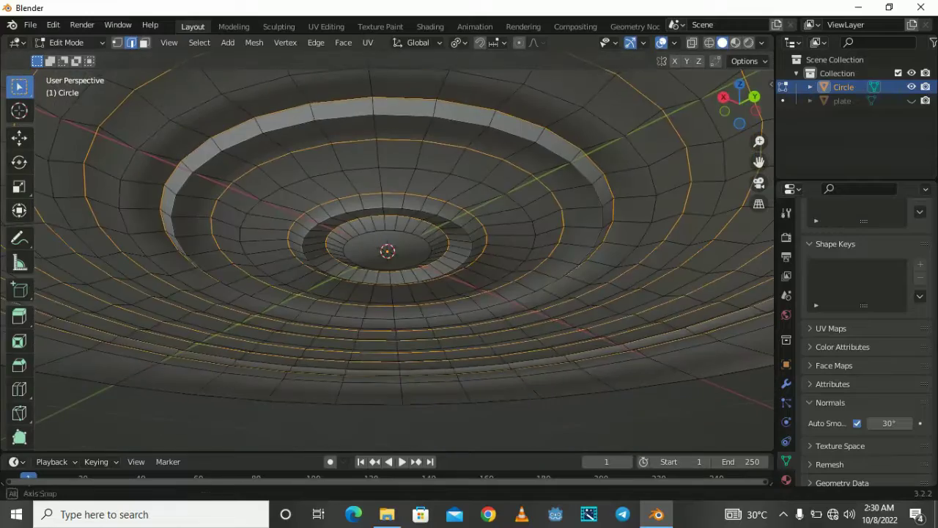
key("g")
key("z")
key("Return")
key("Tab")
- Orbit to a tilted top view of the bowl and open the save-file dialog
scroll(388, 251, "down", 3)
middle_click_drag(388, 250, 388, 220)
key("ctrl+s")
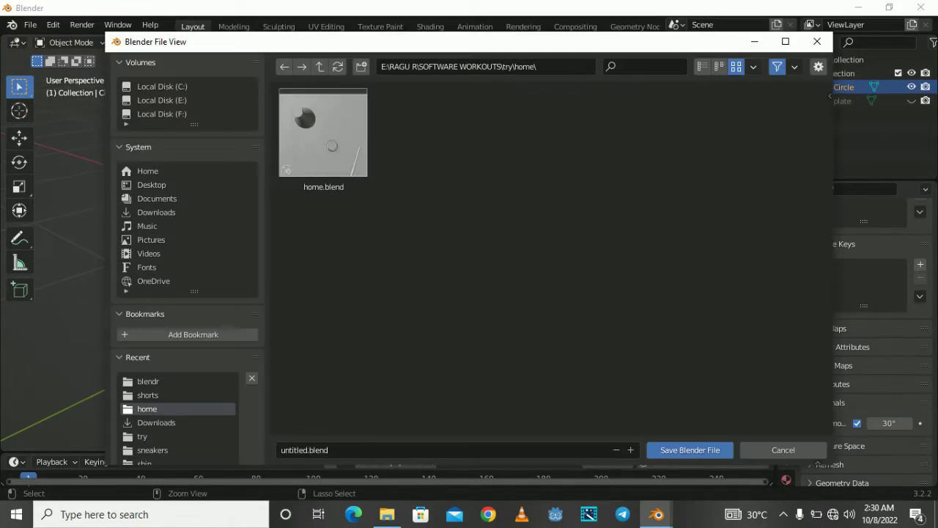
- Save the scene as kitchen equipment.blend in the shorts folder and add a cube
left_click(147, 395)
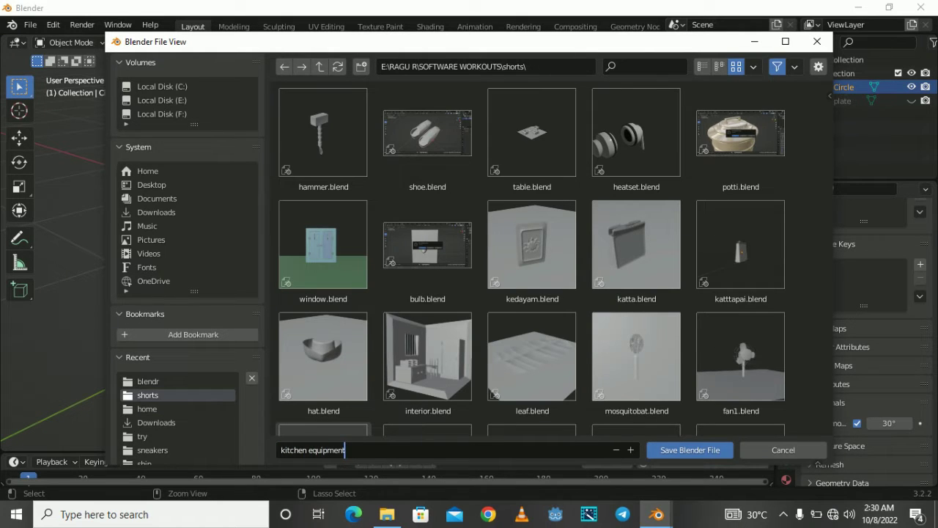
key("Return")
key("shift+a")
left_click(523, 233)
- Scale the cube along Z and X into a thin flat bar across the dish
key("KP_3")
key("s")
key("z")
left_click(416, 262)
key("KP_7")
key("s")
key("x")
left_click(432, 266)
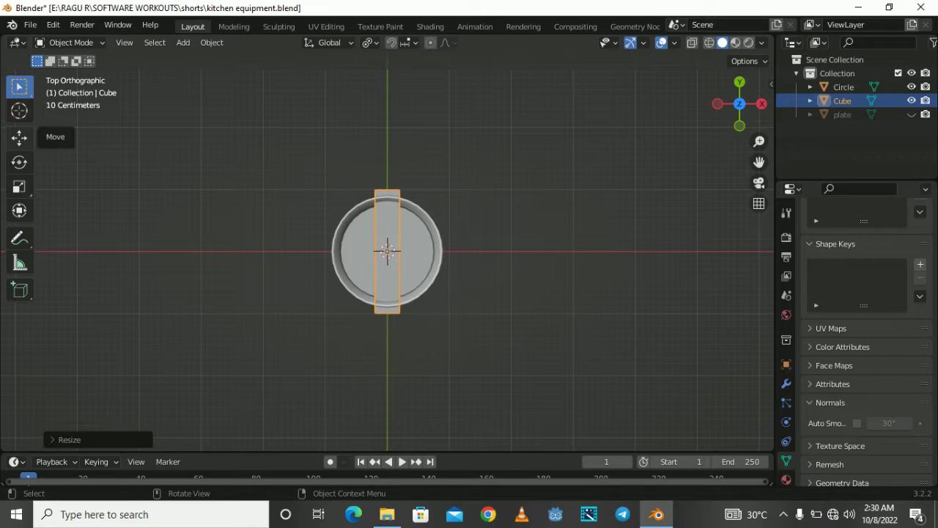
- Shorten the bar along Y into a small square block
key("s")
key("y")
left_click(488, 303)
scroll(488, 303, "up", 3)
middle_click_drag(488, 220, 474, 345, "shift")
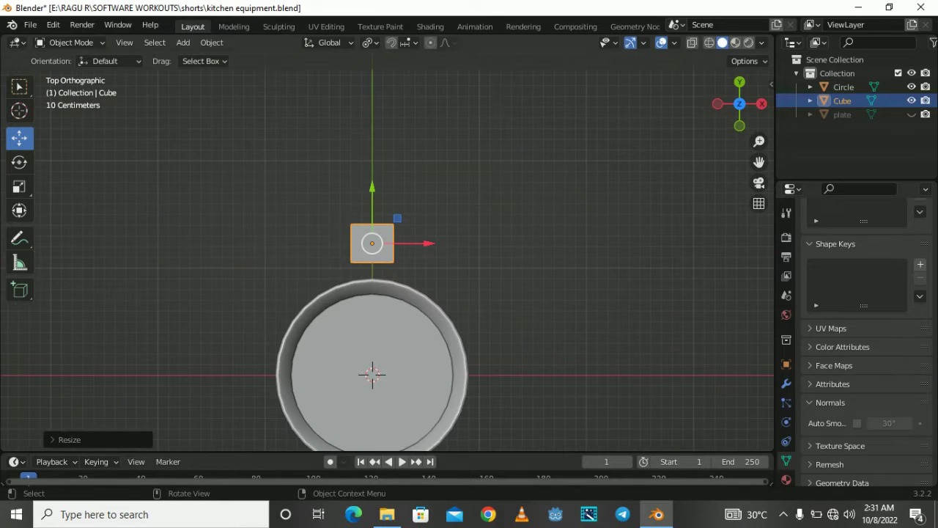
- Narrow the cube along X and move it onto the pan rim
key("s")
key("x")
key("Escape")
key("KP_3")
key("g")
key("Return")
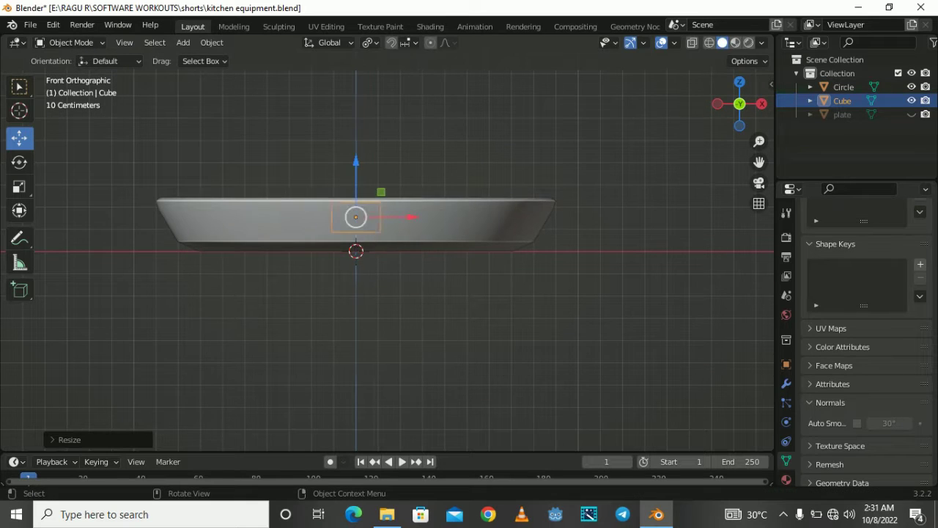
- Flatten the cube along Z and adjust its position on the rim
scroll(327, 251, "up", 5)
scroll(327, 251, "up", 1)
key("s")
key("z")
key("Return")
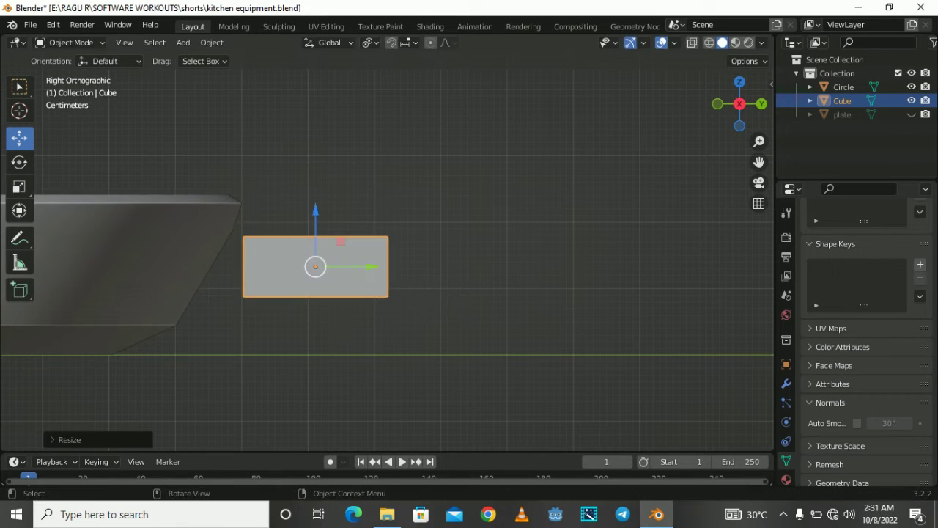
key("g")
key("Return")
- In Edit Mode, reposition the cube's geometry and shift a box-selected edge loop
key("Tab")
middle_click_drag(366, 257, 455, 183)
key("KP_3")
key("g")
key("Return")
key("b")
left_click_drag(759, 162, 607, 169)
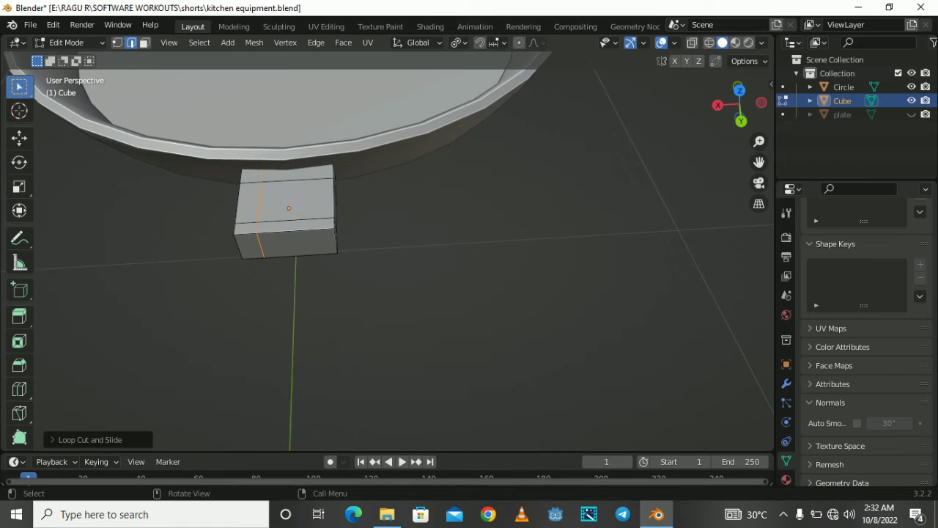
key("g")
key("Return")
- Move the bracket's front part outward
mouse_move(440, 257)
middle_mouse_down()
mouse_move(440, 220)
mouse_move(470, 168)
middle_mouse_up()
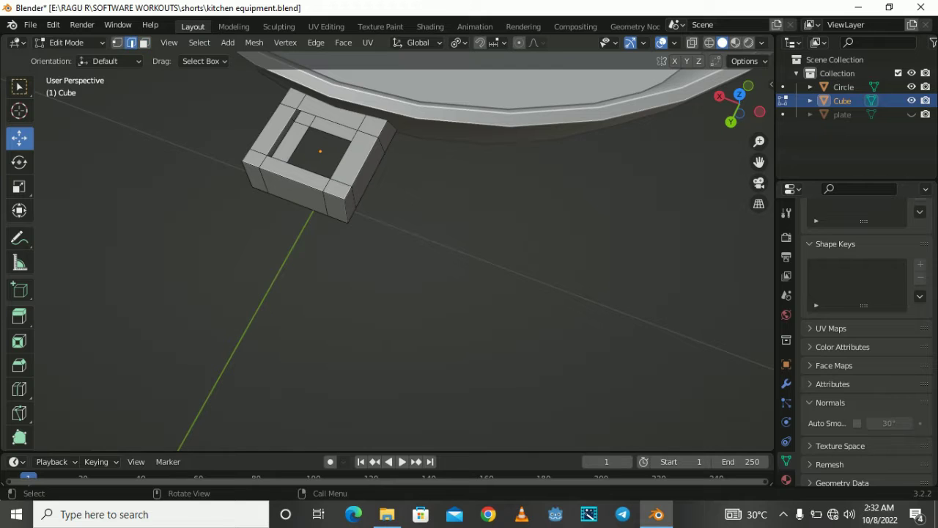
scroll(286, 150, "up", 1)
scroll(293, 115, "up", 1)
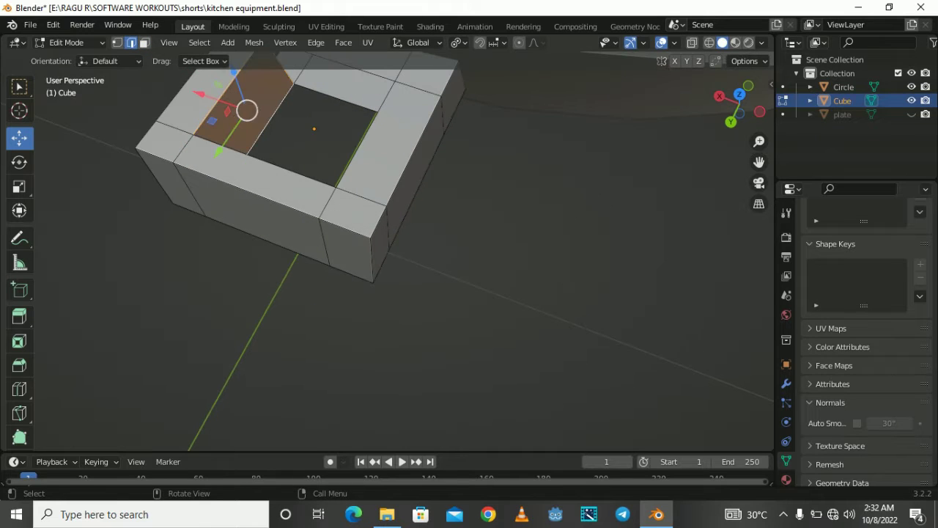
middle_click_drag(389, 242, 345, 205)
scroll(349, 345, "down", 2)
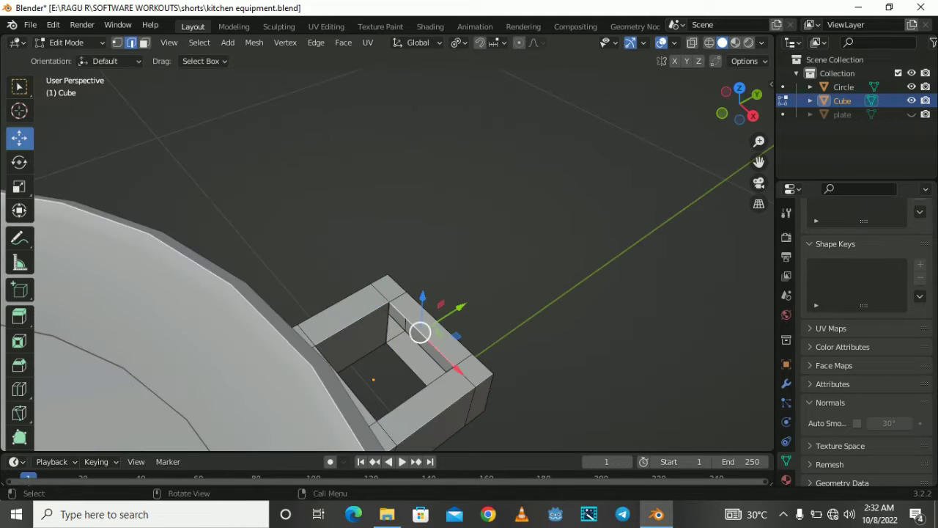
middle_click_drag(345, 308, 310, 321)
left_click_drag(310, 320, 320, 327)
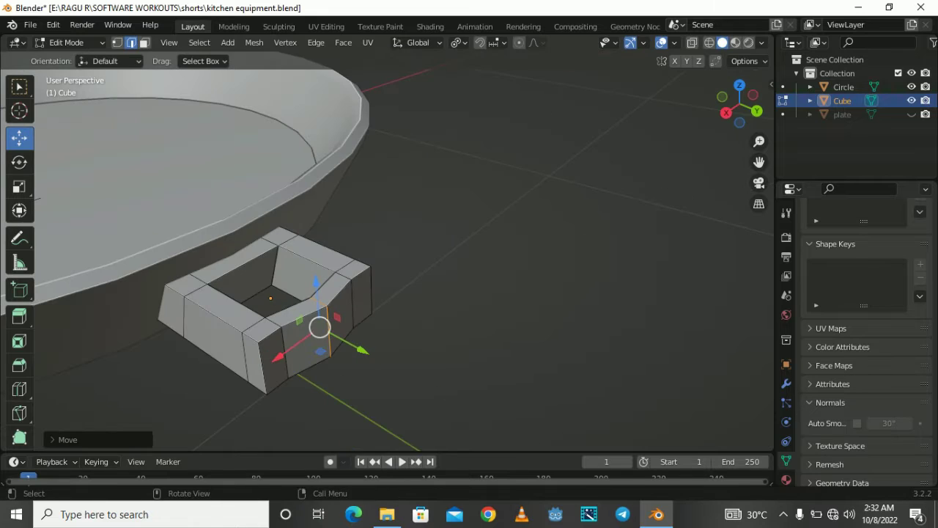
middle_click_drag(321, 327, 345, 308)
- Return to Object Mode and shade the bracket smooth
key("Tab")
right_click(322, 242)
left_click(293, 243)
scroll(335, 220, "down", 5)
key("KP_3")
key("shift+a")
- Add a new cube, flatten it and slide it along Y
left_click(509, 230)
key("s")
key("z")
key("g")
key("y")
key("Return")
- Thin the handle block vertically and set it against the bracket along Y
key("s")
key("z")
key("Return")
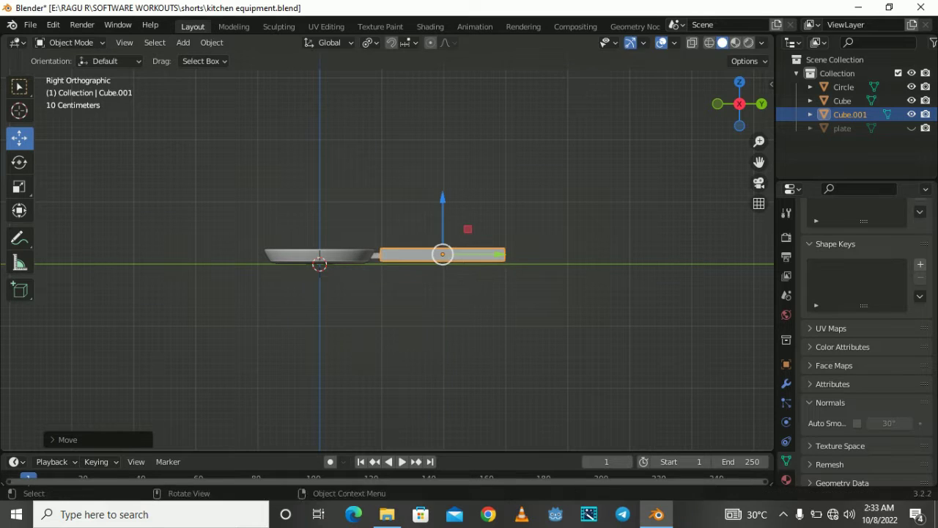
scroll(407, 247, "up", 5)
key("g")
key("y")
key("Return")
key("g")
key("y")
key("Return")
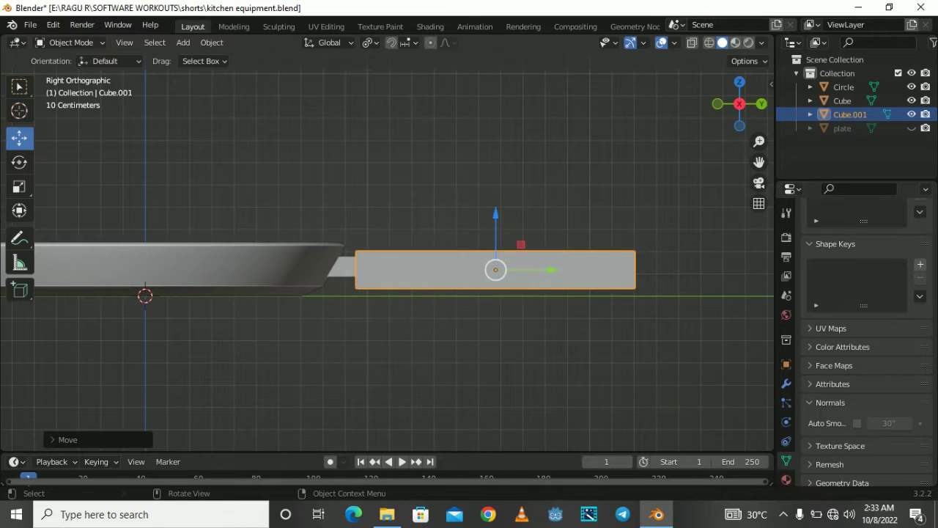
- Narrow the handle along X from the top view
key("KP_7")
key("g")
key("s")
key("x")
key("Return")
middle_click_drag(396, 163, 519, 324)
key("s")
key("x")
key("Escape")
key("KP_3")
scroll(293, 271, "up", 3)
- In Edit Mode, lower the handle's far end edge to taper it
key("Tab")
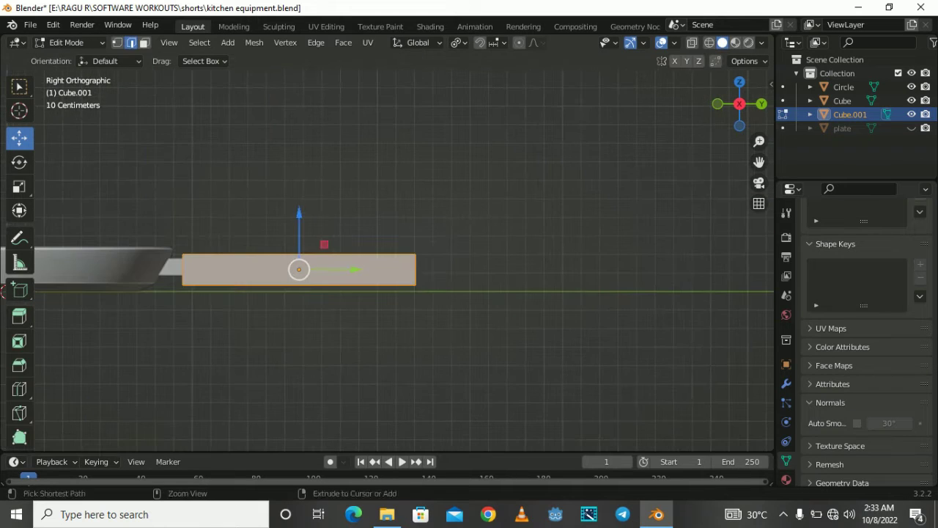
middle_click_drag(440, 330, 513, 367)
left_click(396, 278)
key("KP_3")
key("g")
key("Return")
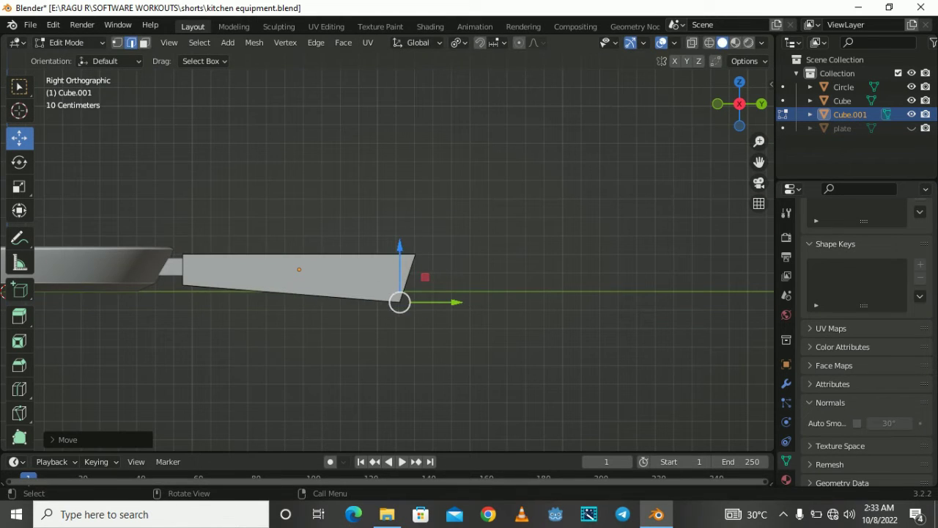
- Add a loop cut across the handle and pull bottom vertices down into a notch
left_click(236, 281)
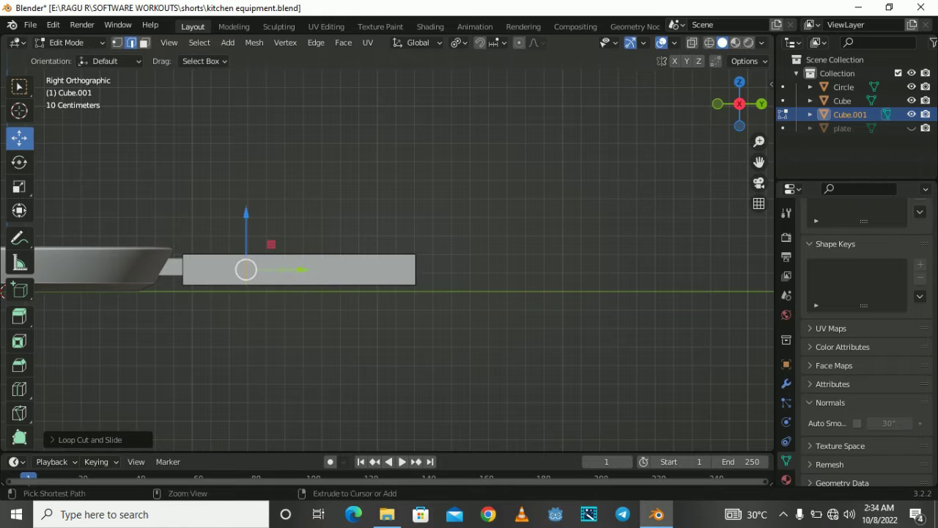
middle_click_drag(440, 330, 469, 294)
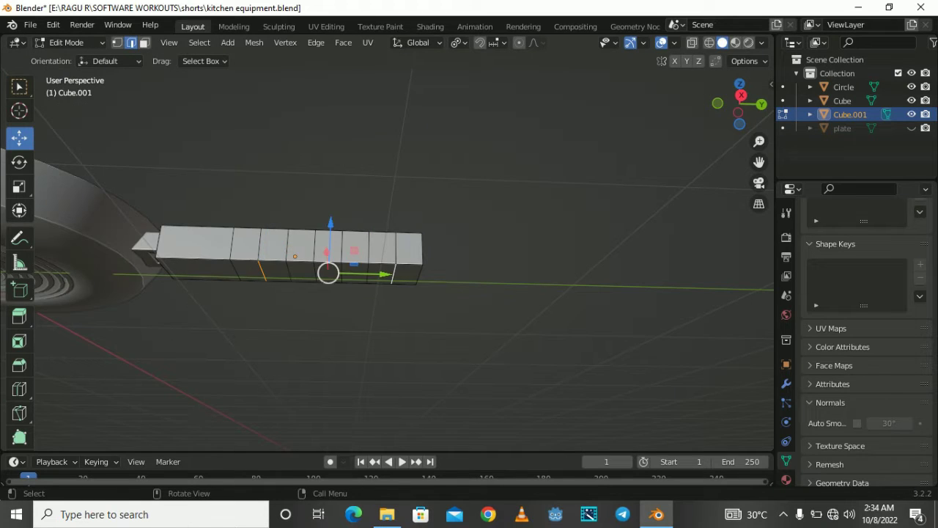
key("KP_3")
key("g")
middle_click_drag(440, 330, 469, 293)
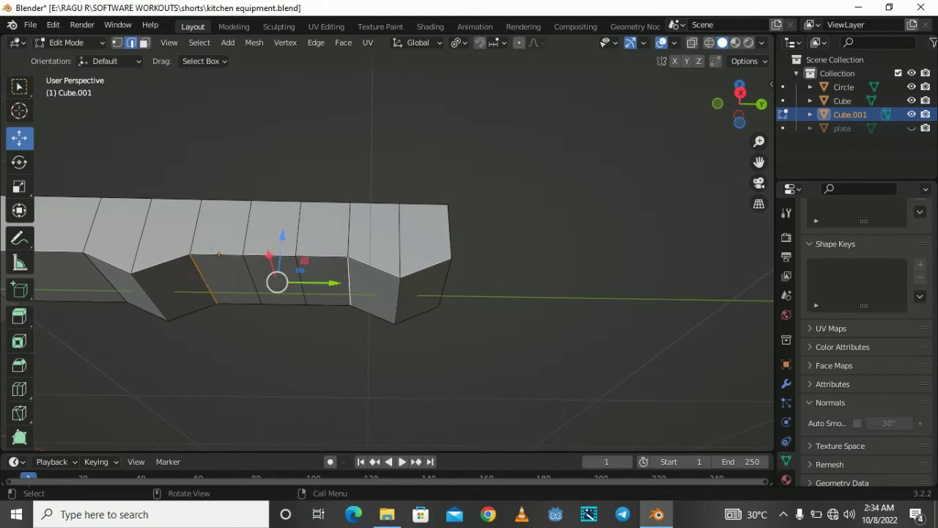
key("KP_3")
key("g")
left_click(234, 282)
- Pull more bottom vertices down to curve the handle's underside
middle_click_drag(235, 283, 264, 256)
key("KP_3")
key("g")
left_click(288, 342)
middle_click_drag(289, 344, 201, 304)
key("KP_3")
key("g")
key("Return")
mouse_move(367, 293)
middle_mouse_down()
mouse_move(410, 249)
mouse_move(396, 234)
mouse_move(382, 249)
middle_mouse_up()
scroll(367, 257, "up", 3)
key("3")
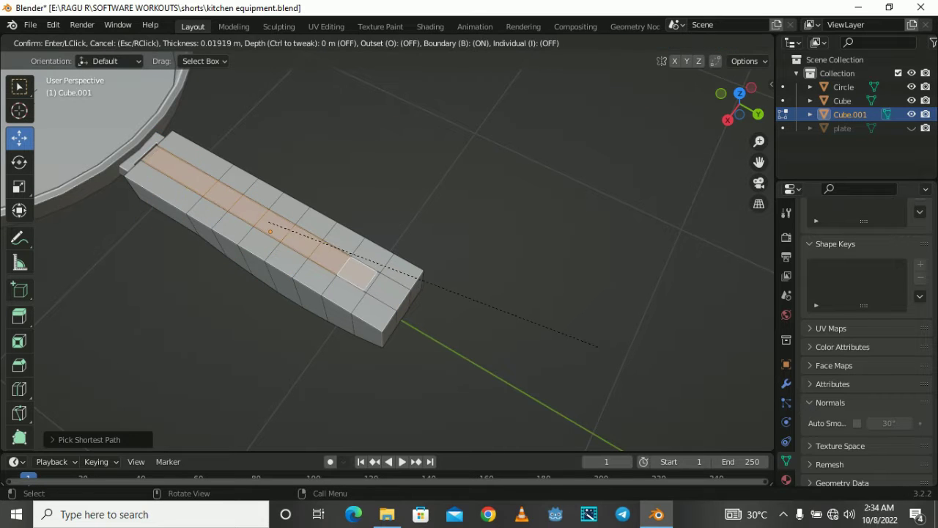
- Inset and bevel the top faces to cut a long groove along the handle
left_click(592, 349)
middle_click_drag(592, 348, 513, 293)
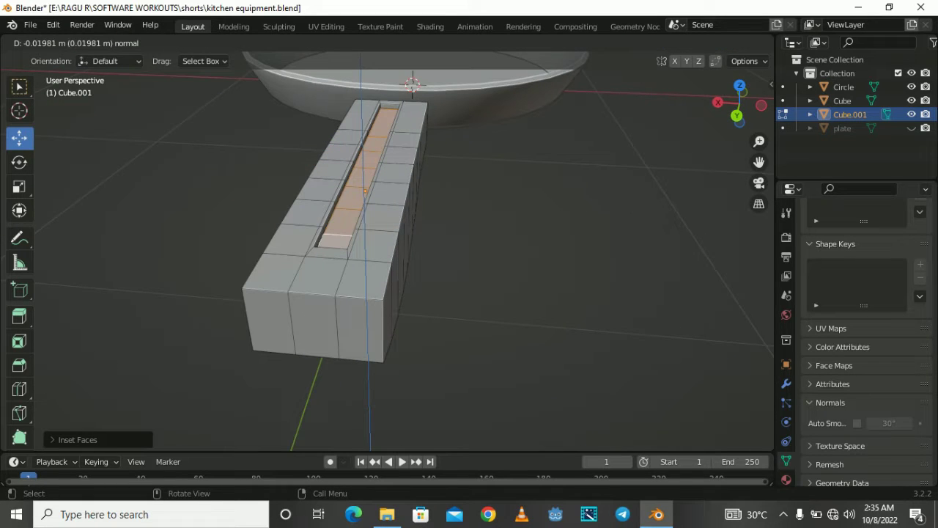
left_click(541, 322)
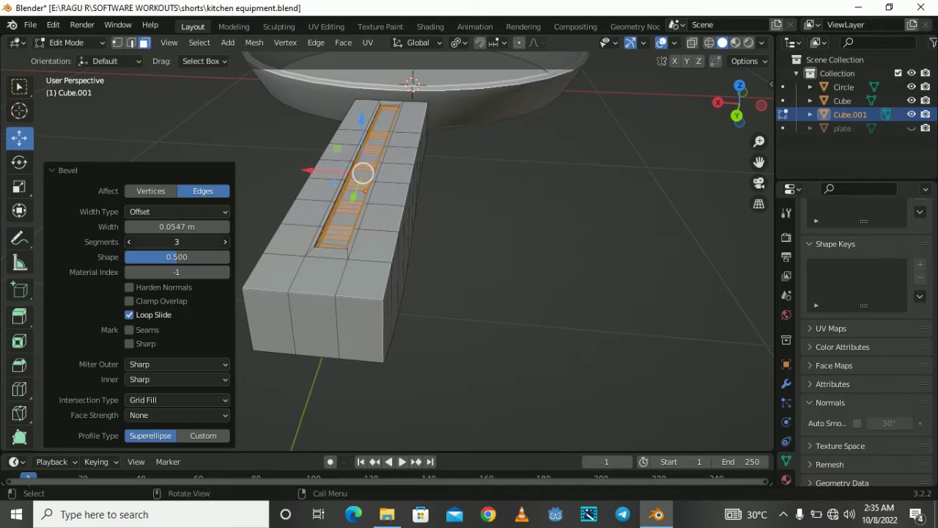
middle_click_drag(360, 172, 357, 302)
- Inset the face near the handle's end and narrow it along X
left_click(357, 302)
key("i")
left_click(585, 355)
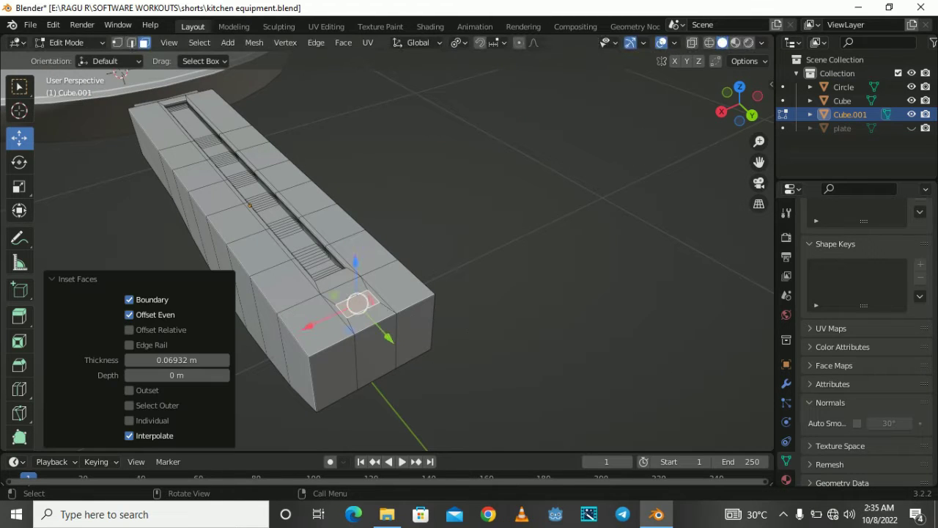
key("s")
key("x")
left_click(554, 366)
- Round the inset face with LoopTools Circle and squash it along Y
right_click(323, 203)
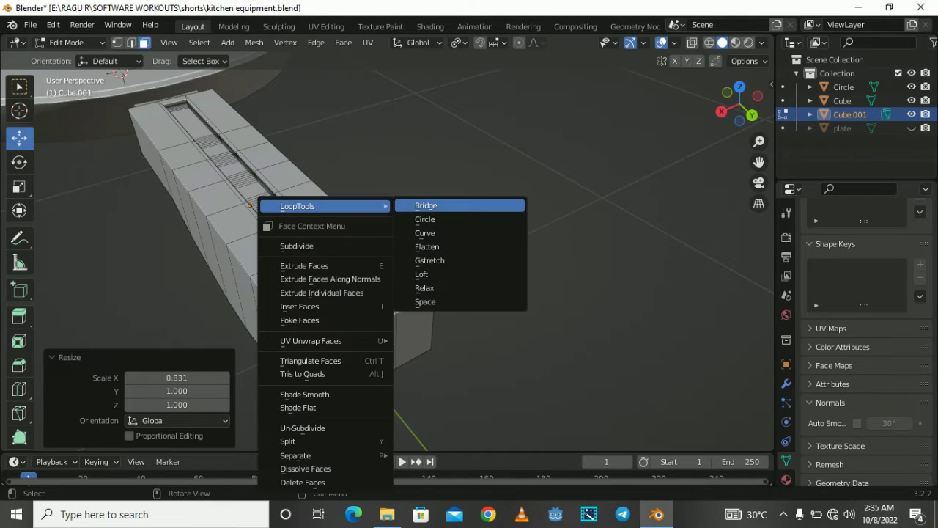
left_click(425, 216)
key("s")
key("y")
key("Return")
middle_click_drag(358, 303, 352, 279, "ctrl")
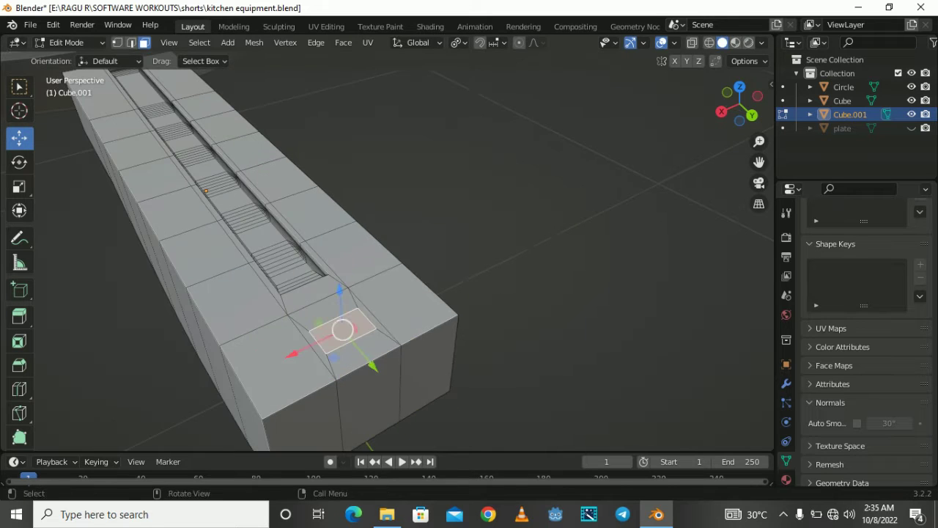
- Subdivide the end face, re-circle it and scale it along Y and X into a round hole
right_click(242, 203)
left_click(293, 246)
right_click(294, 234)
left_click(396, 213)
key("s")
key("y")
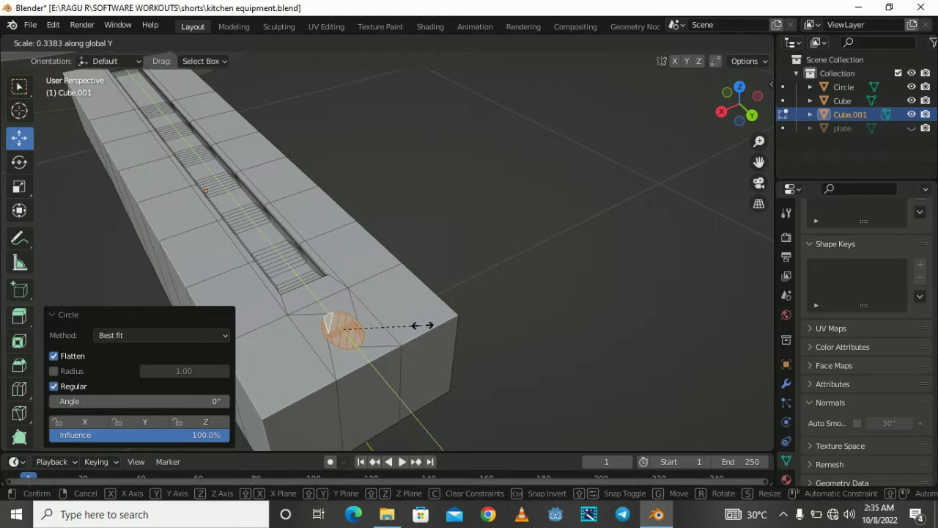
key("Return")
key("s")
key("x")
key("Return")
key("Return")
key("Tab")
middle_click_drag(410, 256, 417, 125)
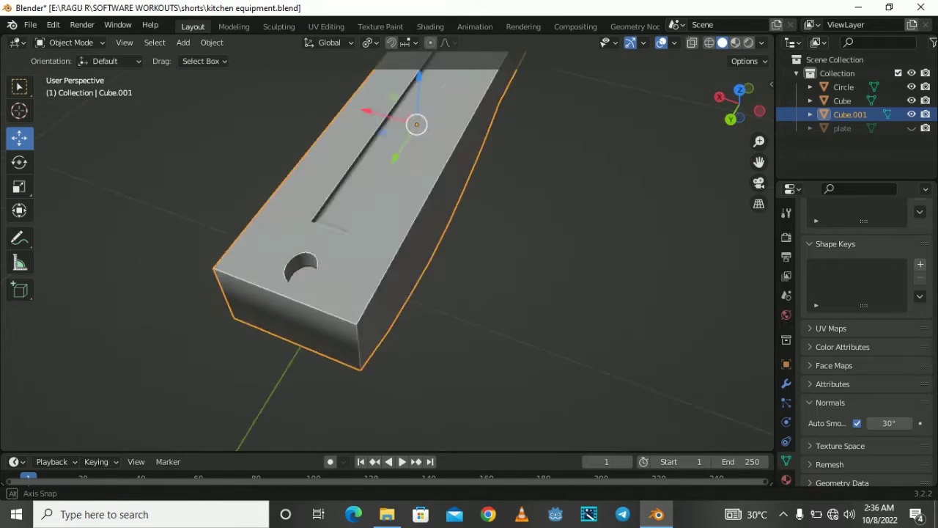
- Save kitchen equipment.blend with the finished pan, checking it from the side
middle_click_drag(417, 220, 367, 183)
key("ctrl+s")
middle_click_drag(367, 220, 381, 279)
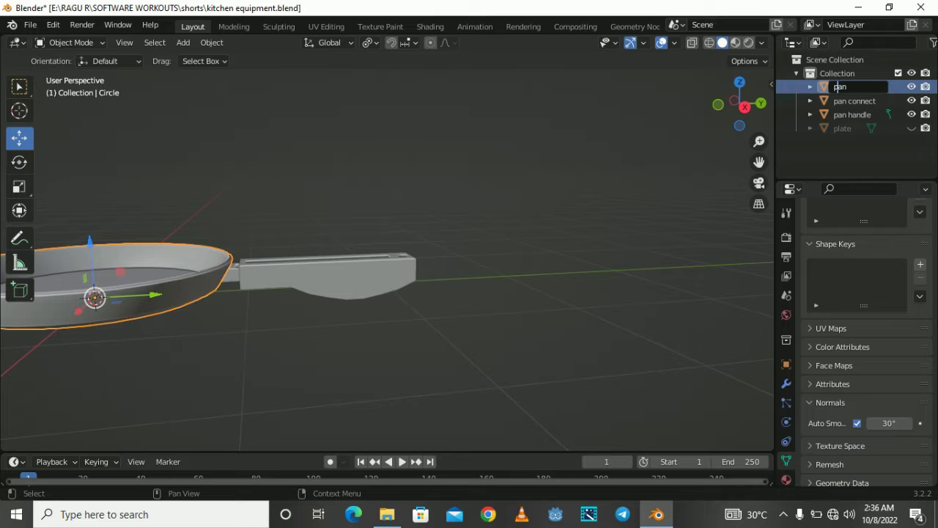
- Hide the pan, pan connect and pan handle, save again, and bring up the Add menu
left_click_drag(372, 220, 102, 343)
key("h")
key("KP_3")
key("ctrl+s")
key("shift+a")
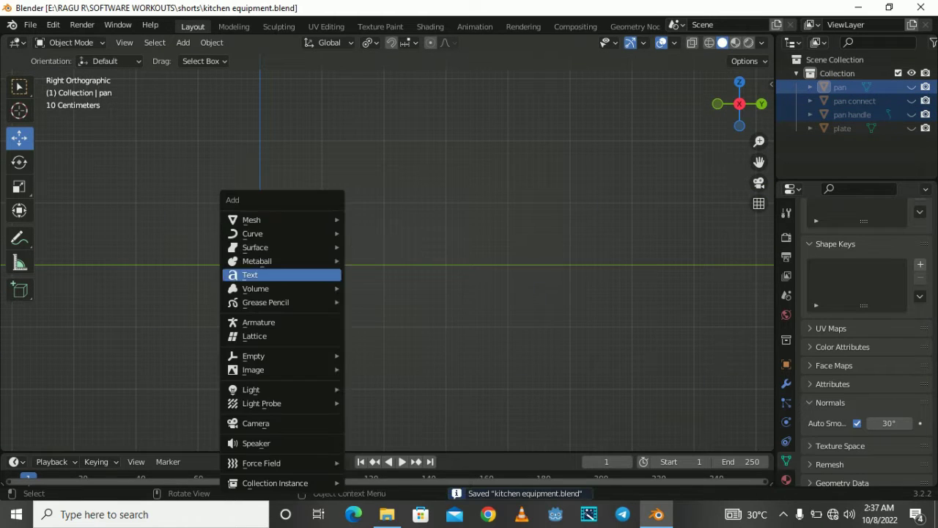
- Add a UV sphere and delete its top faces in Edit Mode
left_click(384, 260)
key("Tab")
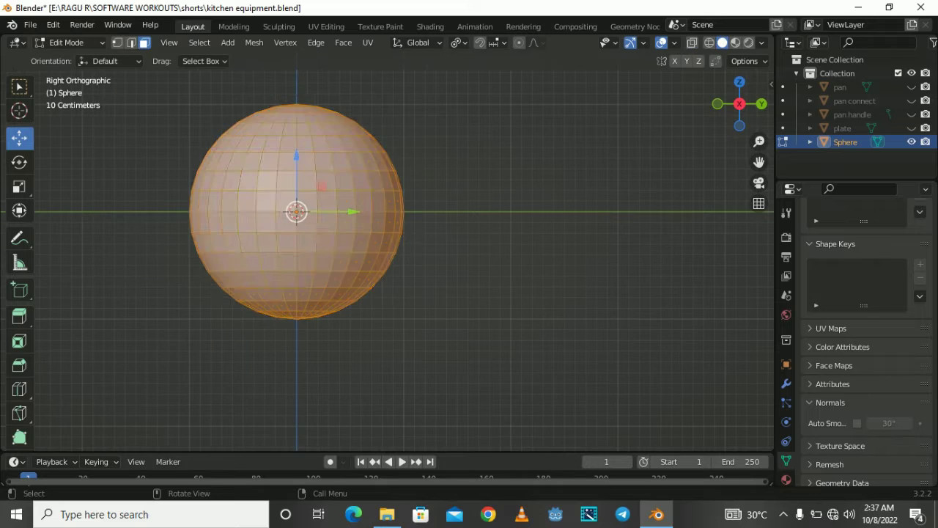
key("b")
left_click_drag(134, 84, 428, 209)
key("x")
left_click(360, 208)
key("b")
left_click_drag(140, 144, 433, 213)
key("x")
left_click(424, 243)
key("Tab")
key("Tab")
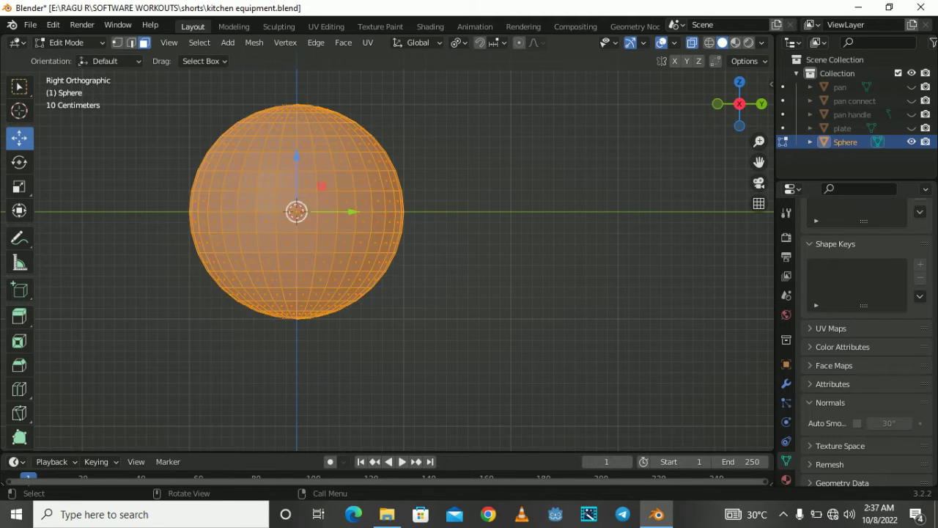
- Delete the sphere's remaining upper-half faces to leave a half-sphere bowl
left_click_drag(297, 212, 296, 185)
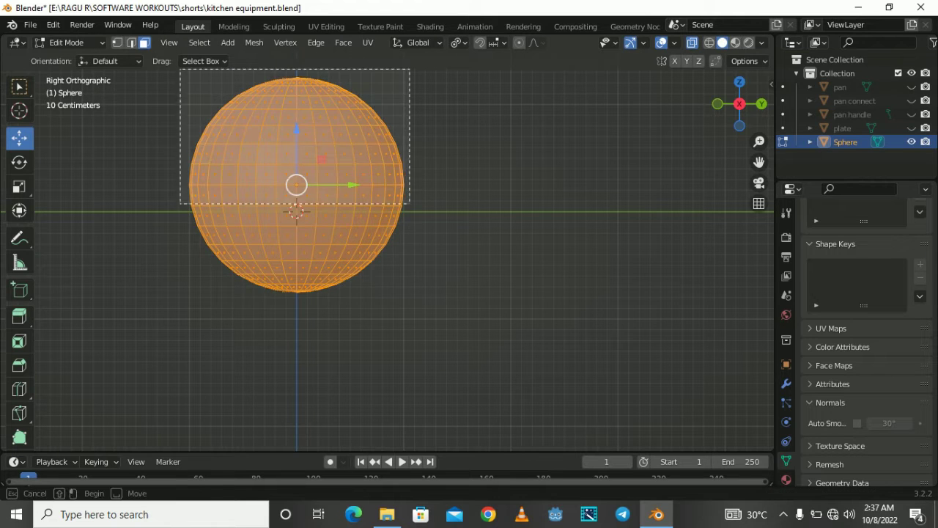
left_click_drag(181, 70, 409, 203)
key("x")
left_click(381, 191)
middle_click_drag(381, 191, 308, 183)
scroll(308, 183, "up", 3)
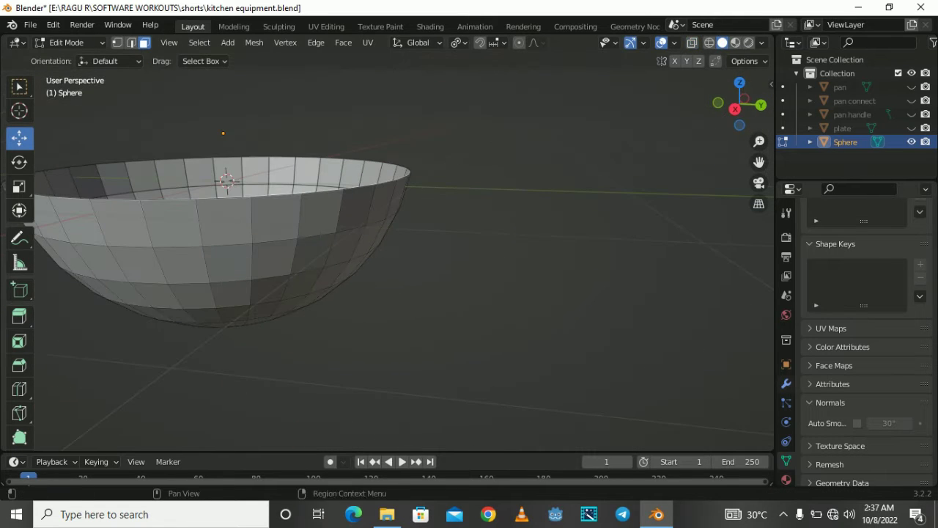
- Add a Solidify modifier to the bowl with 0.03 m thickness
left_click(786, 383)
left_click(865, 234)
left_click(629, 469)
left_click_drag(883, 296, 898, 295)
mouse_move(382, 220)
middle_mouse_down()
mouse_move(382, 147)
mouse_move(381, 184)
middle_mouse_up()
left_click(218, 254)
scroll(218, 254, "up", 3)
scroll(305, 218, "down", 3)
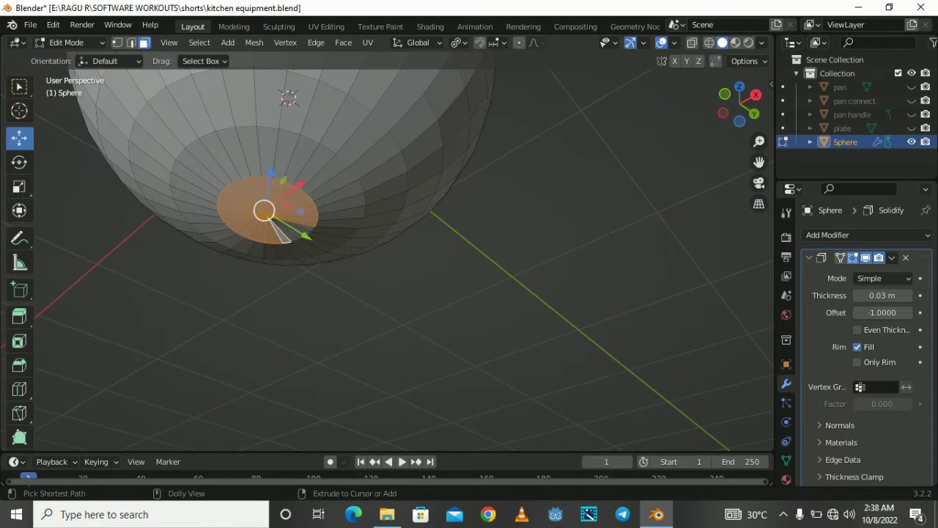
- Flatten the bowl's bottom faces by scaling along Z, then raise them
middle_click_drag(293, 220, 308, 183)
left_click(220, 126, "ctrl")
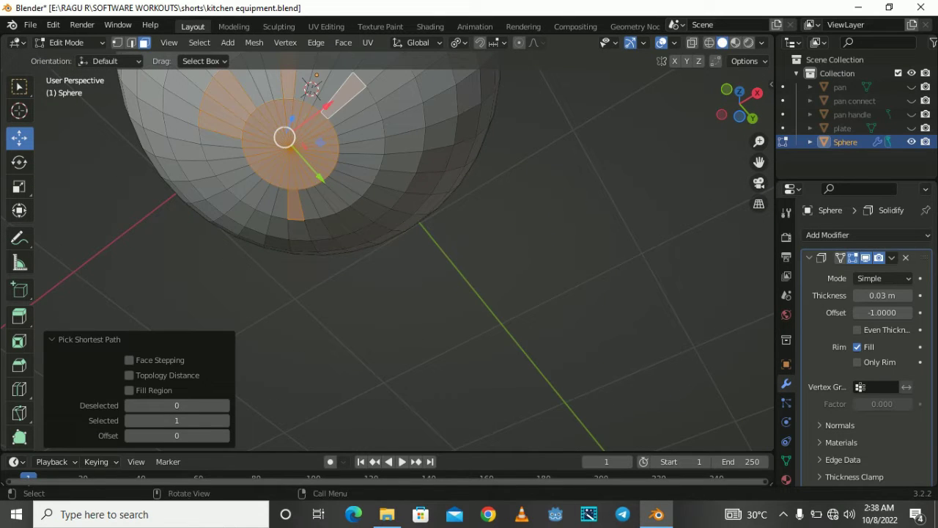
key("ctrl")
scroll(307, 154, "down", 3)
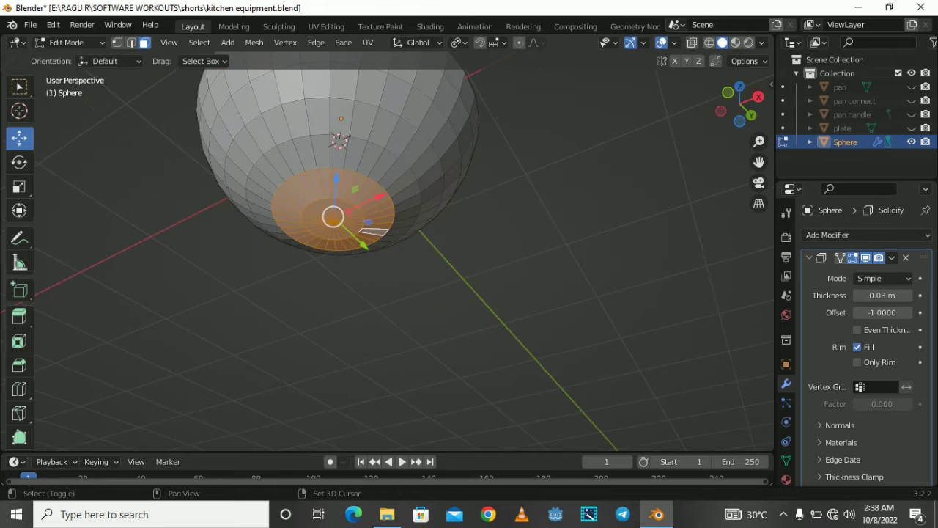
middle_click_drag(400, 230, 376, 167)
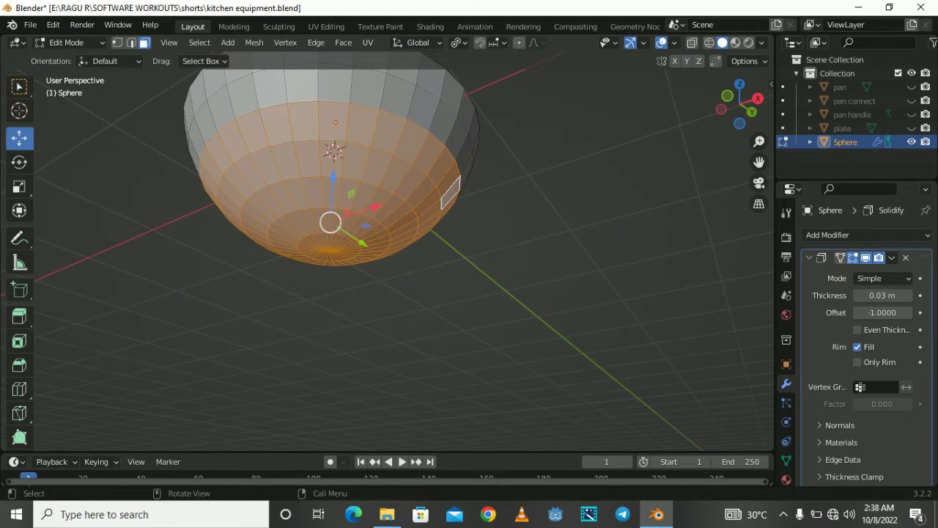
key("KP_3")
key("s")
key("z")
key("Return")
key("g")
key("z")
key("Return")
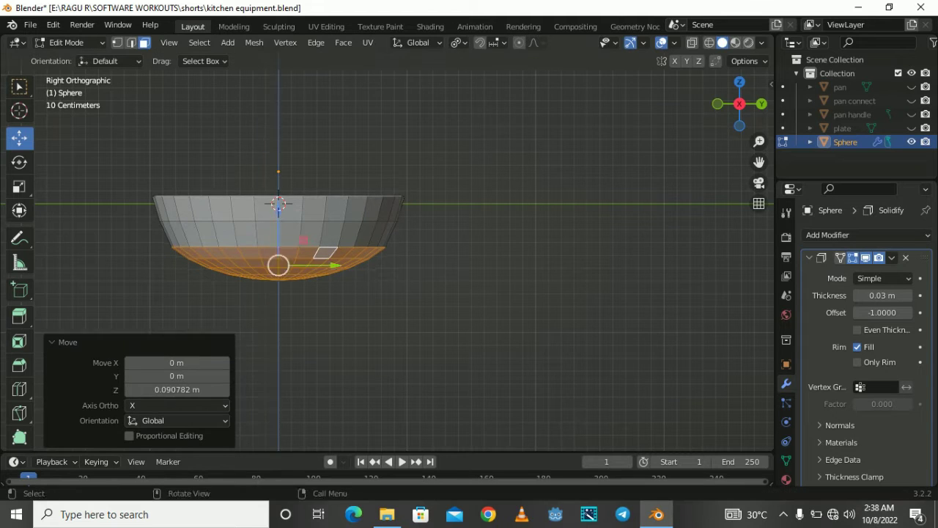
- Taper the bowl's upper band and narrow the top rim loop
middle_click_drag(403, 256, 381, 220)
scroll(404, 256, "down", 4)
middle_click_drag(403, 257, 389, 242)
scroll(403, 256, "up", 6)
scroll(404, 264, "down", 5)
left_click(220, 304, "alt")
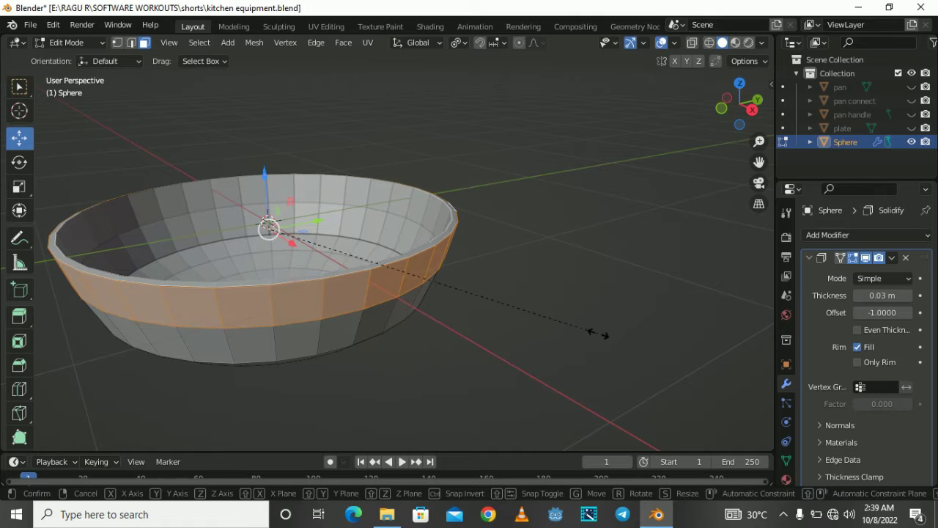
left_click(597, 334)
left_click(447, 220, "alt")
key("s")
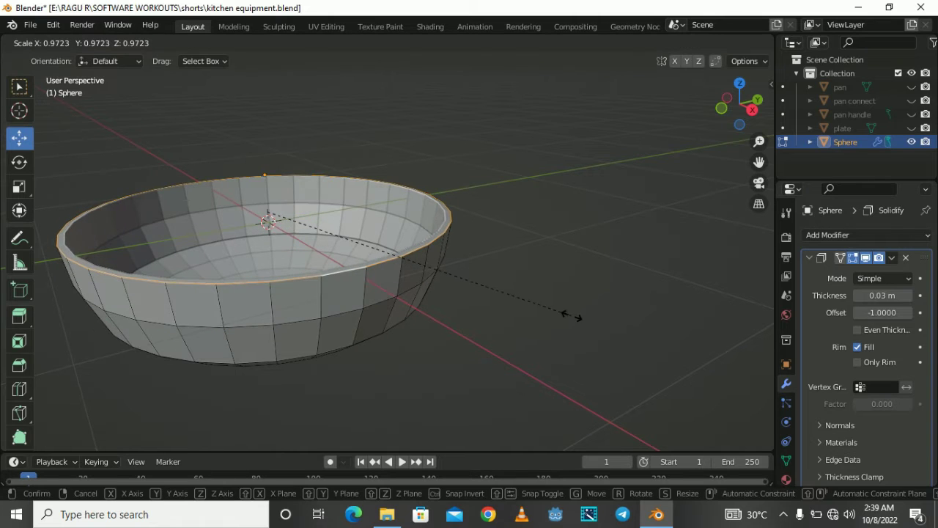
left_click(574, 317)
- Add edge loops near the base and extrude the bottom loop into a foot ring
mouse_move(574, 316)
middle_mouse_down()
mouse_move(513, 220)
mouse_move(440, 146)
middle_mouse_up()
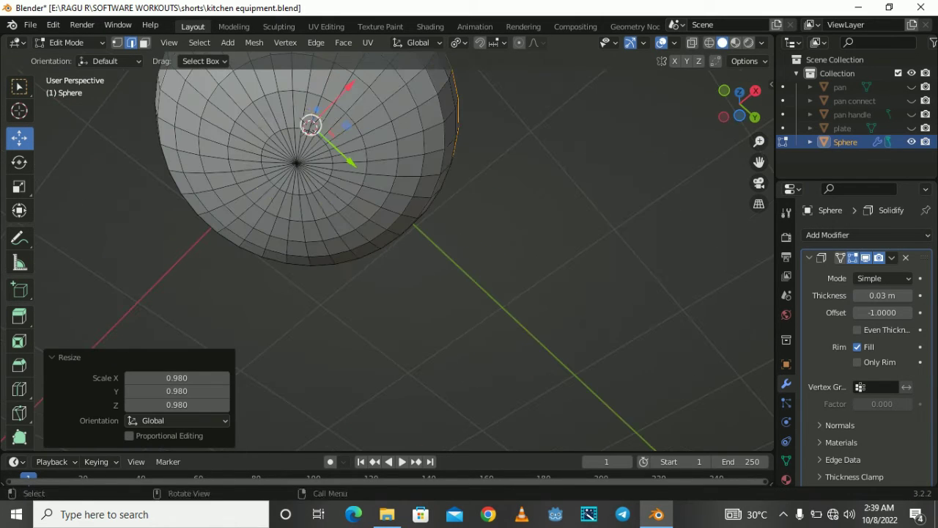
key("ctrl+r")
left_click(297, 161)
scroll(404, 257, "down", 8)
scroll(403, 257, "up", 3)
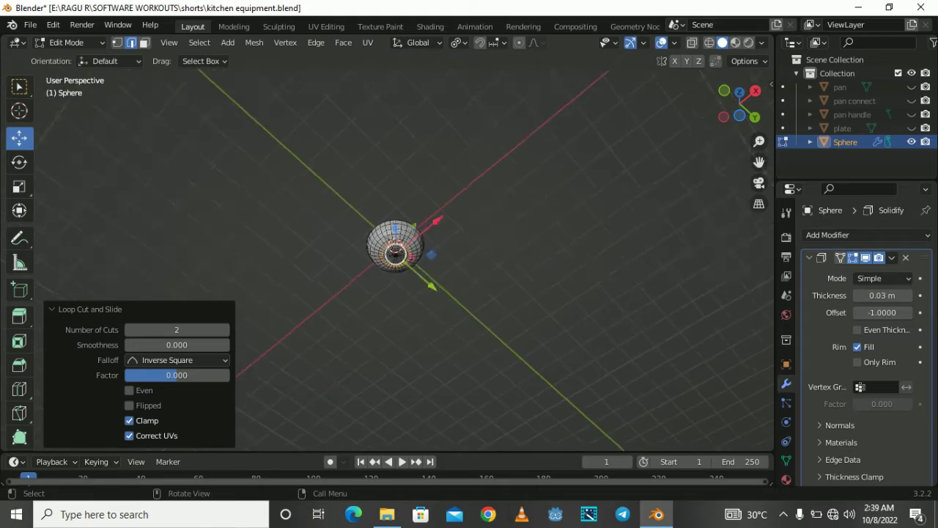
scroll(403, 256, "up", 5)
left_click(539, 279, "alt")
key("KP_3")
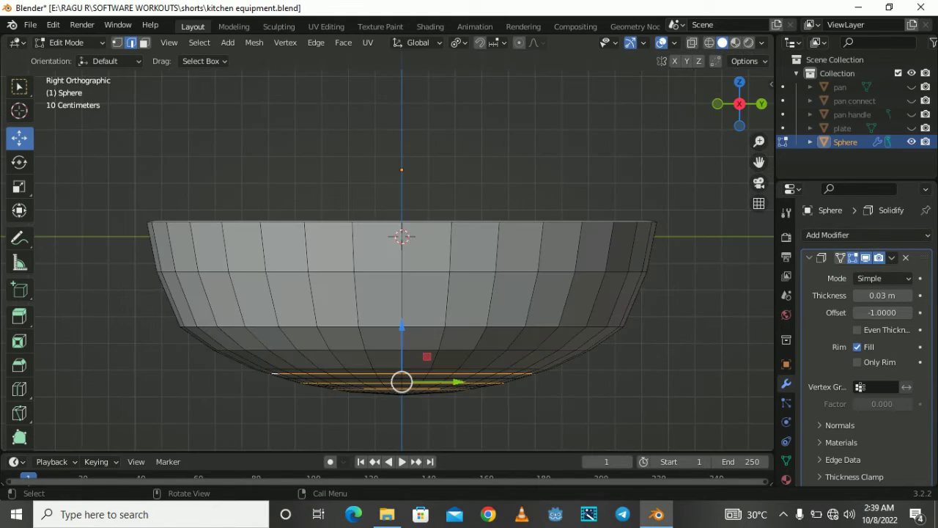
key("e")
- Return to Object Mode and give the bowl smooth shading
key("Tab")
middle_click_drag(404, 256, 352, 220)
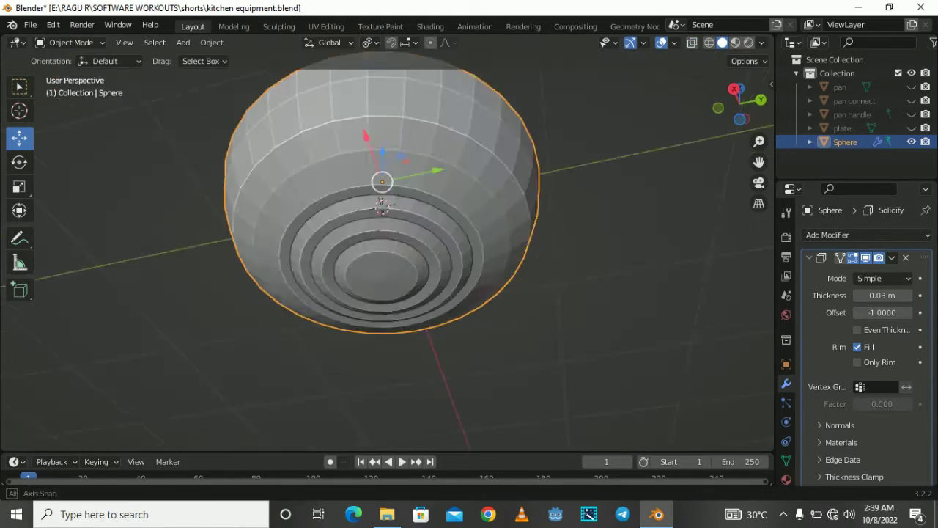
key("ctrl+2")
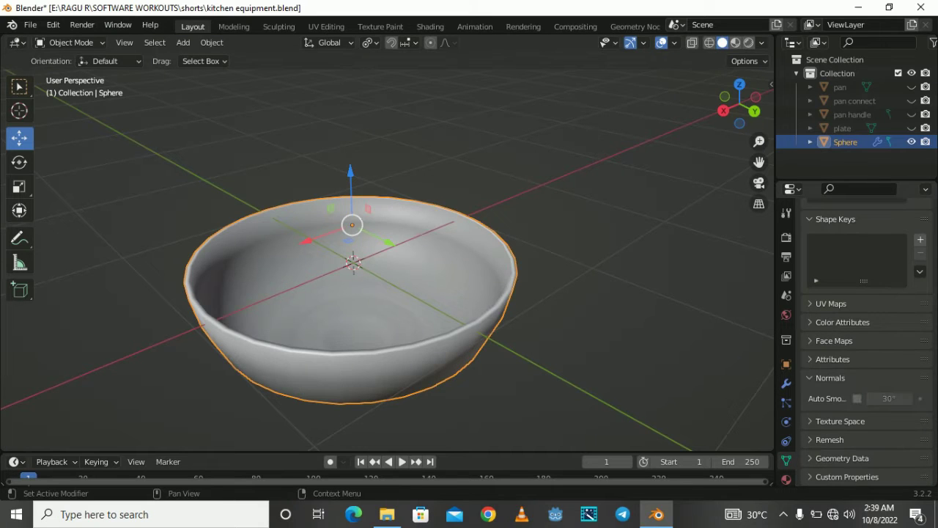
- Apply the Solidify modifier and slightly widen the bowl's top rim loop
left_click(906, 240)
key("Tab")
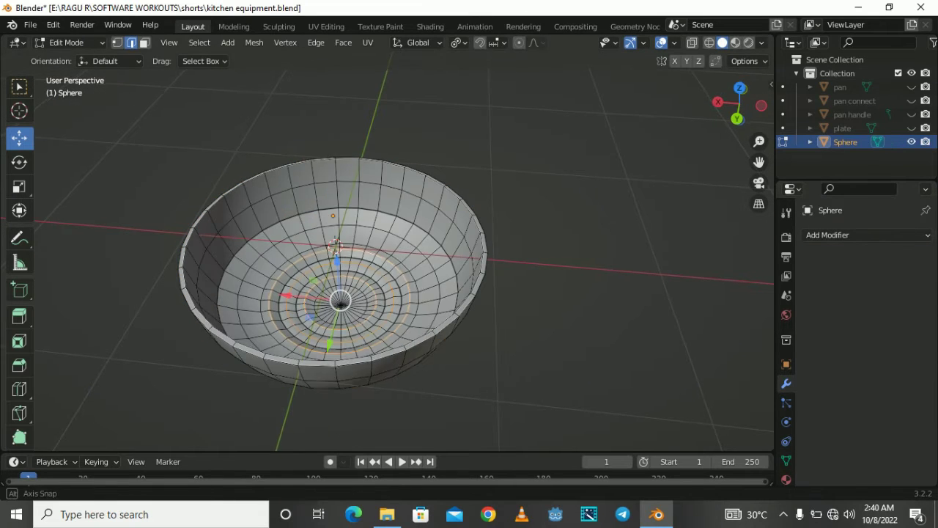
middle_click_drag(403, 256, 440, 220)
middle_click_drag(403, 256, 440, 242)
scroll(404, 257, "up", 3)
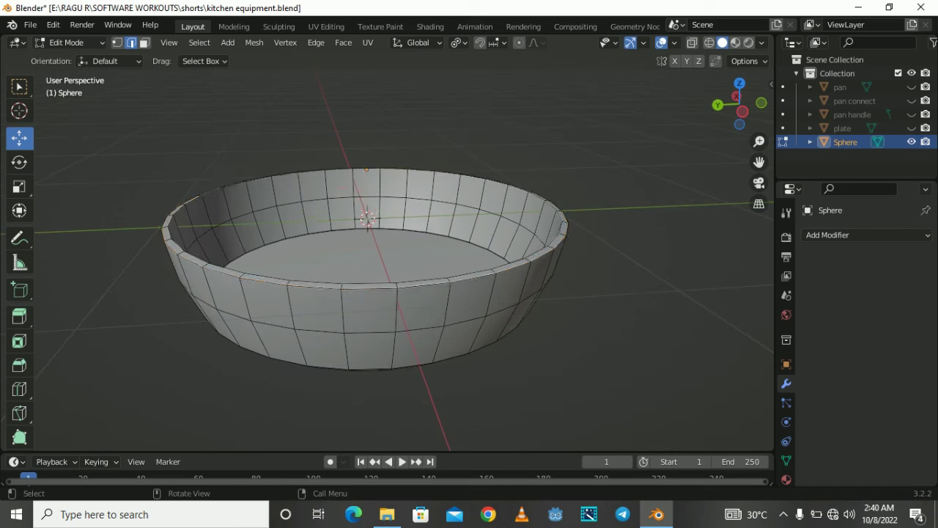
key("s")
left_click(571, 327)
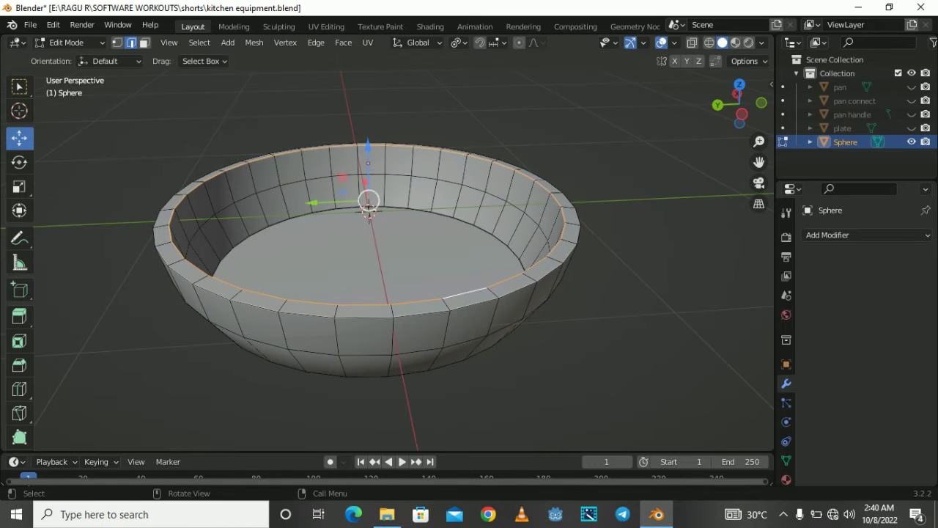
key("s")
left_click(584, 321)
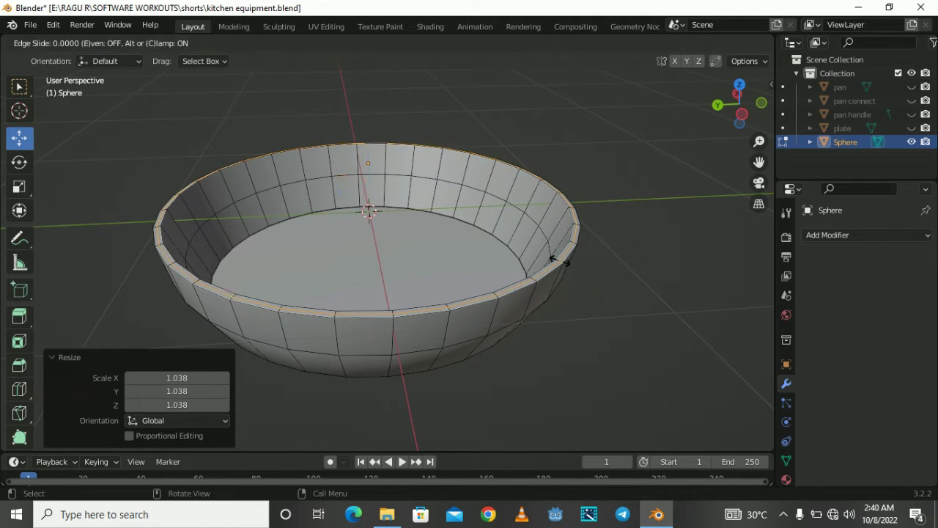
- Raise the new rim loop along Z
left_click(557, 258)
middle_click_drag(557, 258, 440, 242)
key("g")
key("z")
left_click(398, 220)
mouse_move(398, 220)
middle_mouse_down()
mouse_move(384, 234)
mouse_move(387, 260)
middle_mouse_up()
scroll(385, 234, "up", 3)
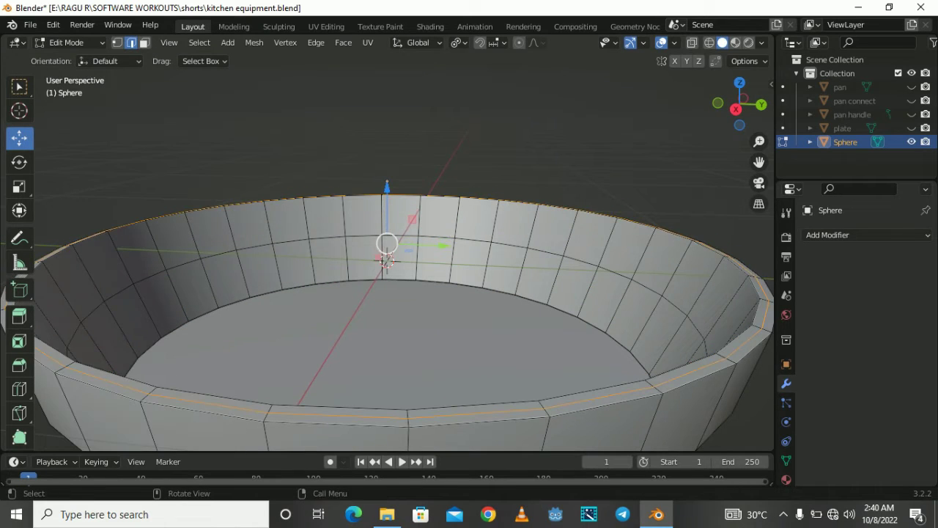
- Slide a new loop below the rim, adjust its height, and save the file
left_click(642, 387)
mouse_move(641, 388)
middle_mouse_down()
mouse_move(398, 220)
mouse_move(372, 259)
mouse_move(366, 236)
middle_mouse_up()
key("g")
key("z")
left_click(398, 220)
key("Tab")
key("ctrl+s")
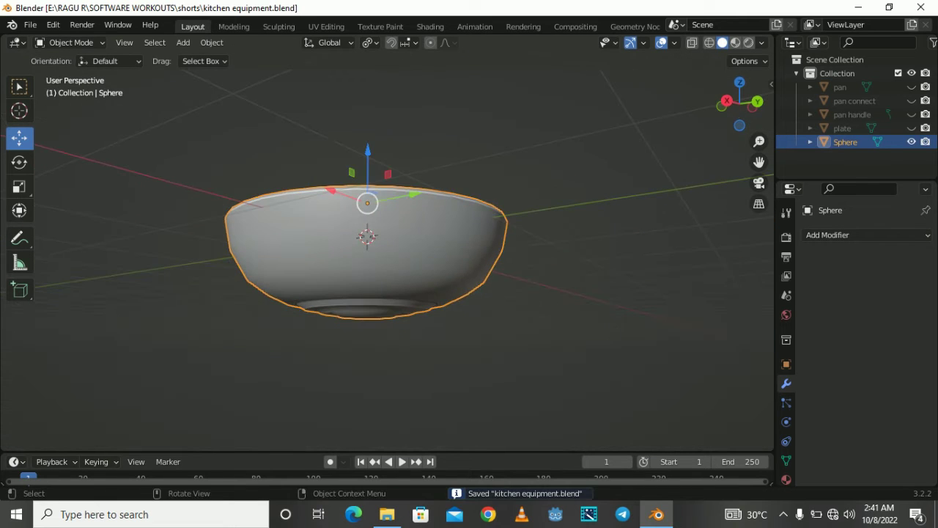
- Flare the top loop outward into a rim lip and save kitchen equipment.blend again
key("Tab")
left_click(432, 225)
key("s")
left_click(369, 234)
key("Tab")
middle_click_drag(369, 236, 508, 219)
key("ctrl+s")
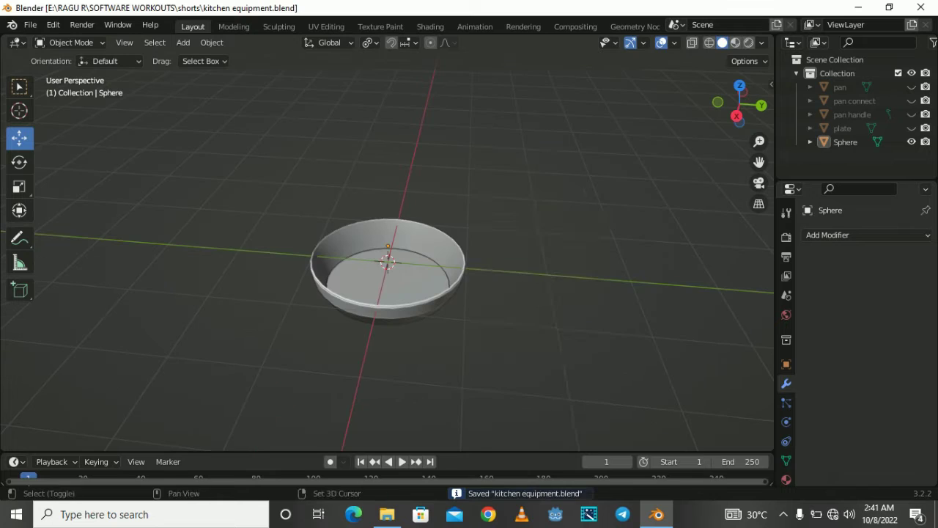
key("shift+a")
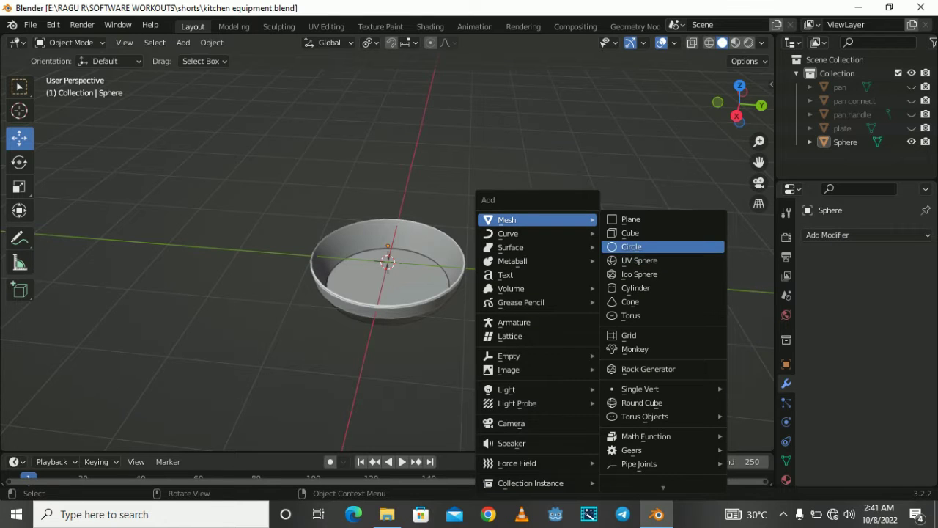
- Add a cube, narrow it along X, stretch it along Y and move it to the bowl's rim
left_click(630, 232)
key("KP_7")
key("s")
key("x")
left_click(434, 249)
key("s")
key("y")
left_click(433, 249)
key("g")
key("y")
- Thin the cube further, shift it, and flatten it along Z into a thin bar
scroll(439, 249, "up", 4)
key("s")
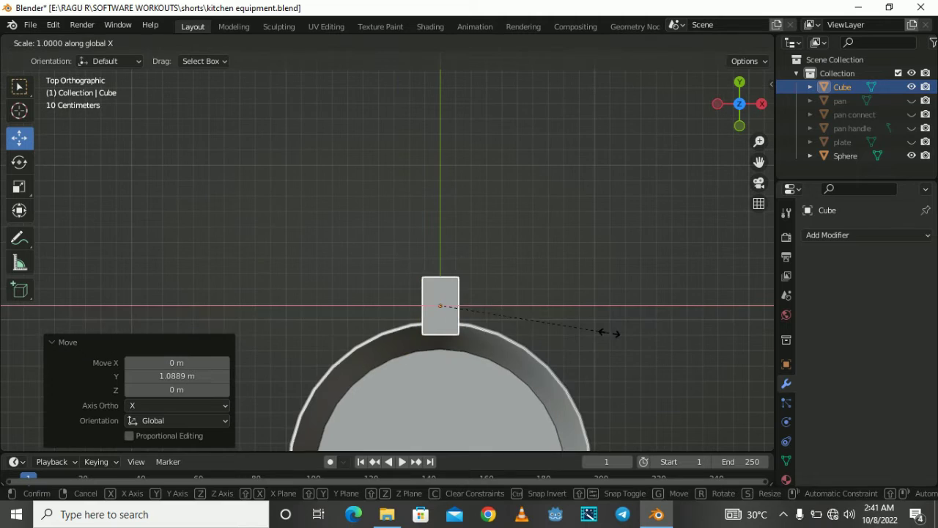
key("x")
left_click(506, 315)
key("g")
key("x")
left_click(410, 308)
key("KP_3")
key("s")
key("z")
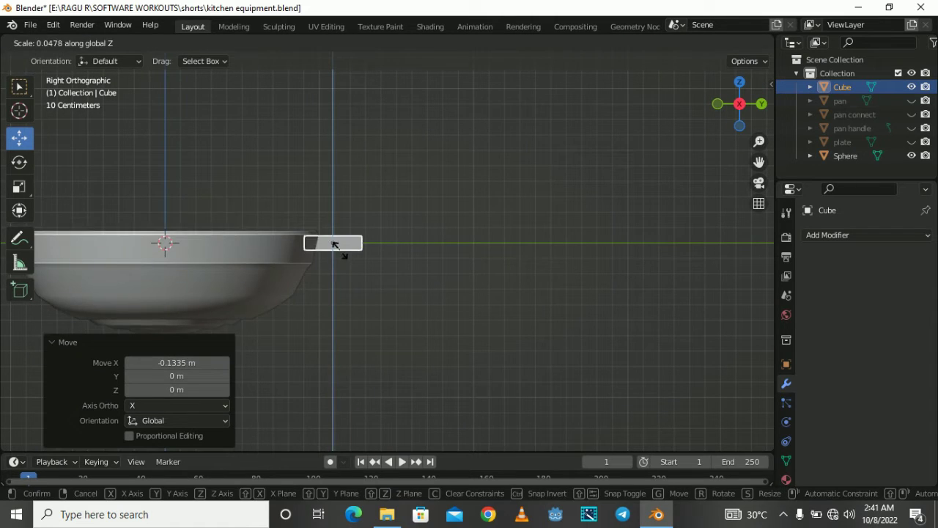
left_click(333, 244)
- Nudge the bar along Y against the rim and shorten it along Z
middle_click_drag(334, 244, 279, 257)
scroll(279, 256, "up", 3)
key("g")
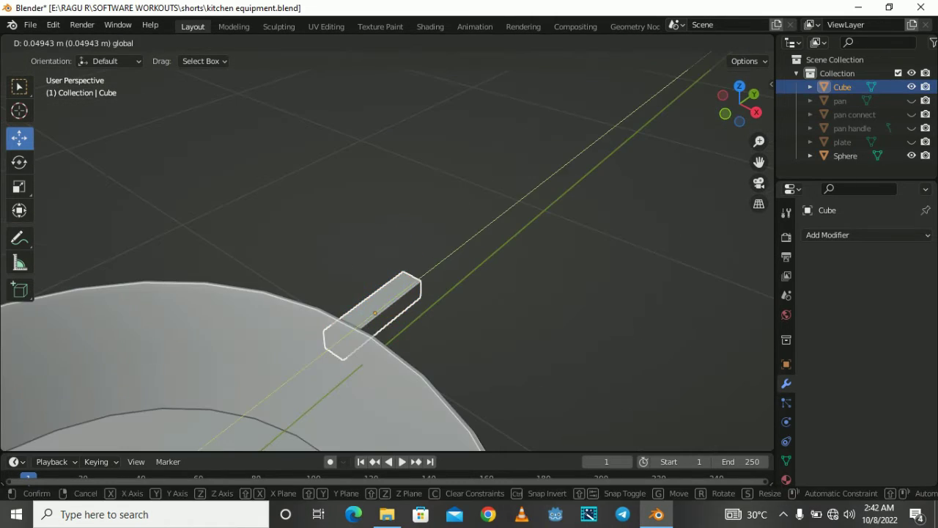
key("Return")
key("KP_3")
scroll(513, 198, "up", 1)
scroll(513, 198, "up", 2)
scroll(513, 198, "up", 2)
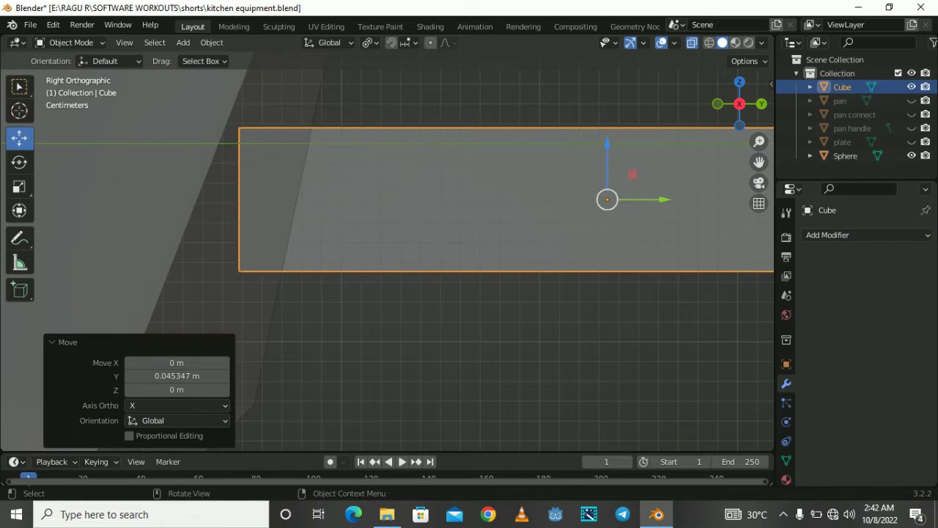
middle_click_drag(513, 220, 440, 308)
scroll(440, 308, "down", 3)
key("s")
key("z")
key("z")
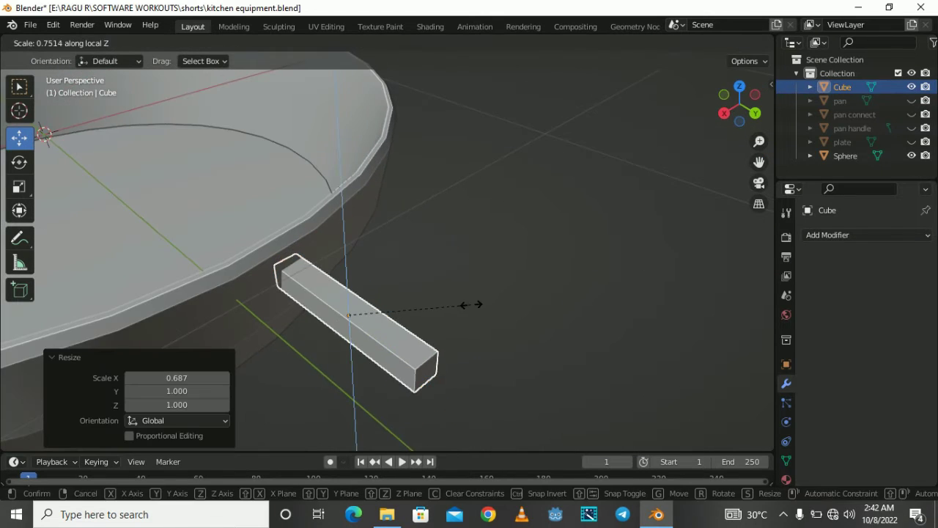
left_click(469, 304)
- Duplicate the bar in Edit Mode to place a second bar beside the rim, and save kitchen equipment.blend
key("KP_7")
key("Tab")
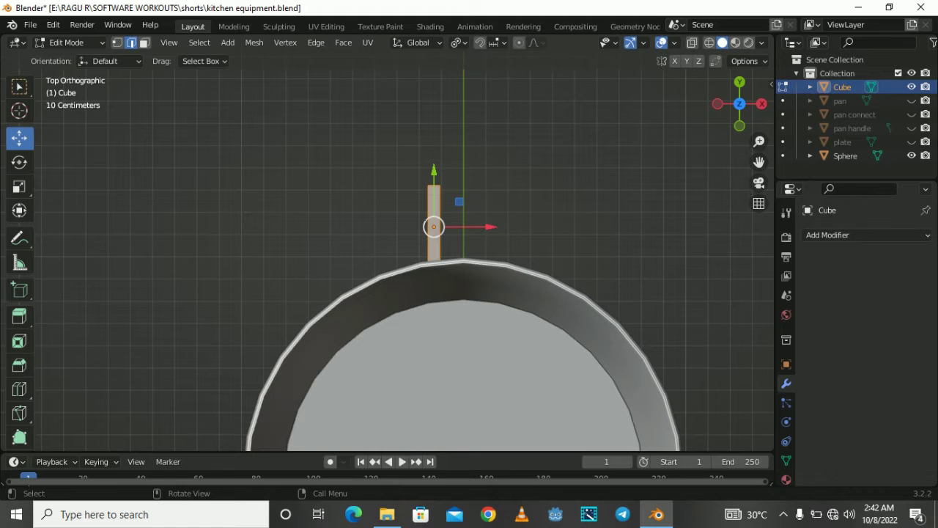
key("Return")
middle_click_drag(470, 293, 513, 256)
key("ctrl+s")
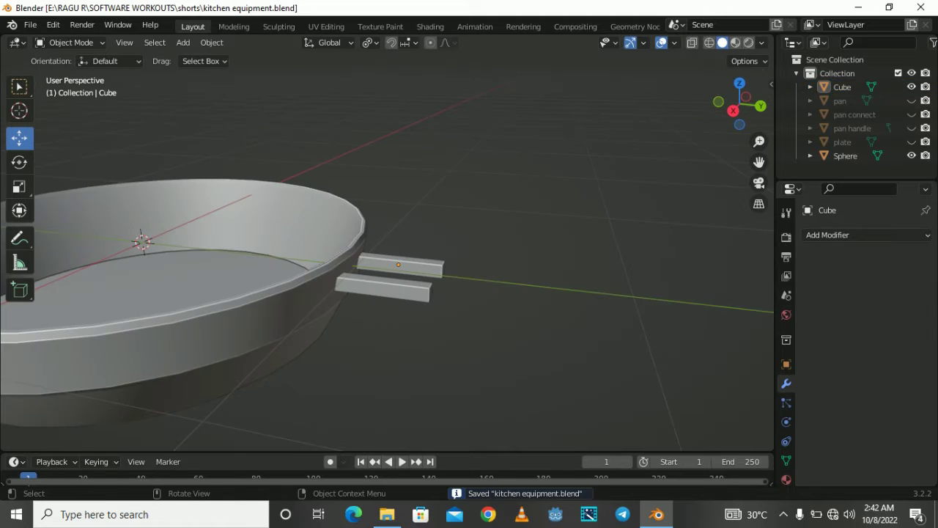
- Add another cube, move it along Y, and flatten it along Z
key("KP_3")
key("shift+a")
left_click(539, 232)
scroll(538, 232, "down", 4)
key("g")
key("y")
left_click(506, 245)
key("s")
key("z")
scroll(493, 251, "up", 2)
key("s")
key("z")
left_click(553, 325)
- Raise the new cube and adjust its height, then delete the spare cube
key("g")
key("z")
left_click(550, 301)
key("s")
key("z")
left_click(553, 300)
key("Delete")
scroll(545, 247, "down", 3)
key("shift+a")
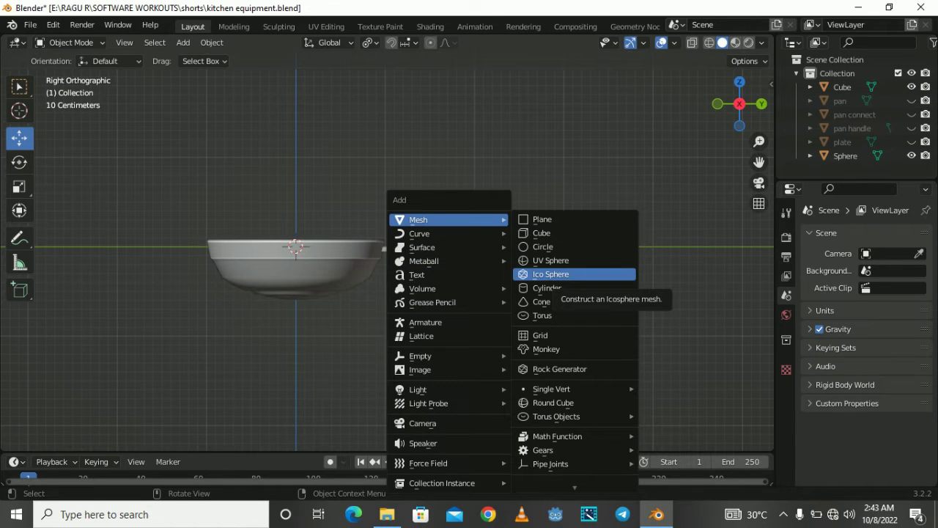
- Replace a stray ico sphere with a torus, move it along Y and shrink it
left_click(550, 274)
key("Delete")
key("shift+a")
left_click(539, 312)
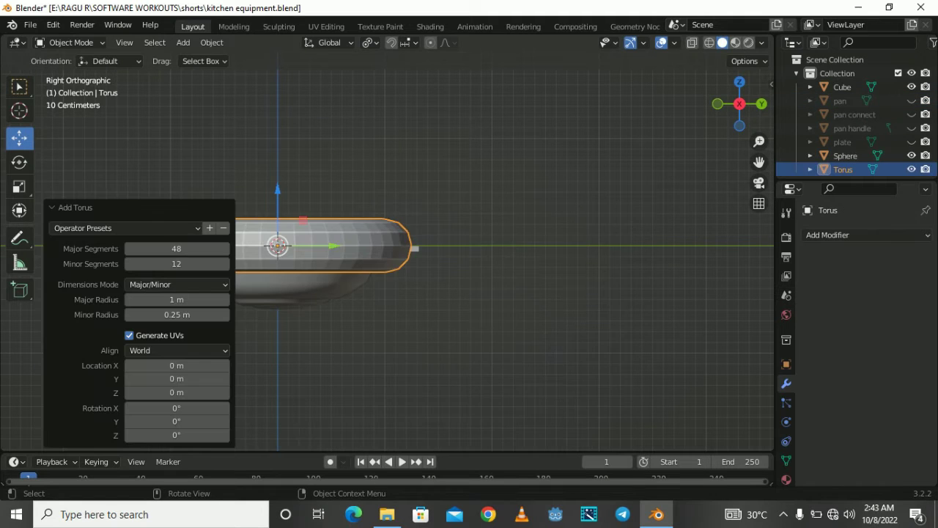
key("KP_7")
key("g")
key("y")
key("Return")
key("s")
key("Return")
scroll(463, 294, "up", 2)
- Place the torus over the two bars, squash it along Y and shrink it to about half
key("g")
key("y")
key("Return")
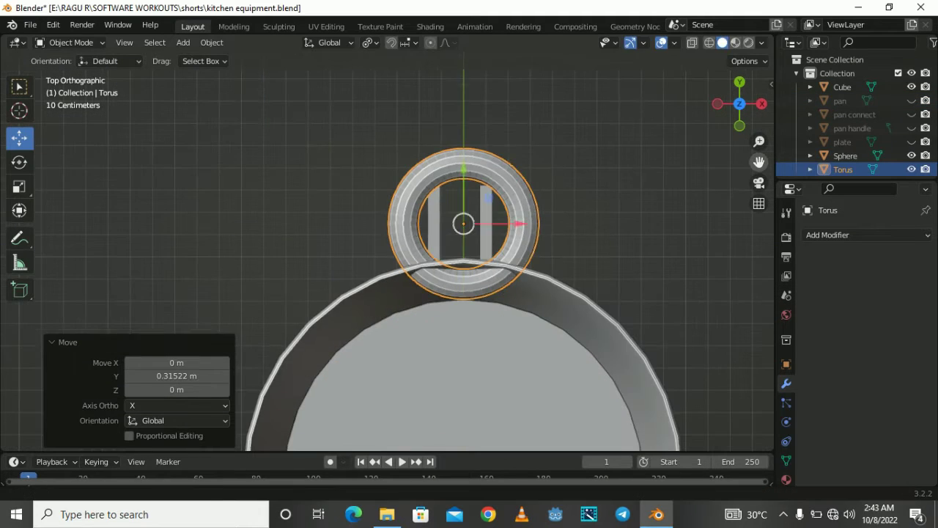
scroll(435, 264, "up", 2)
key("g")
key("y")
key("Return")
key("s")
key("y")
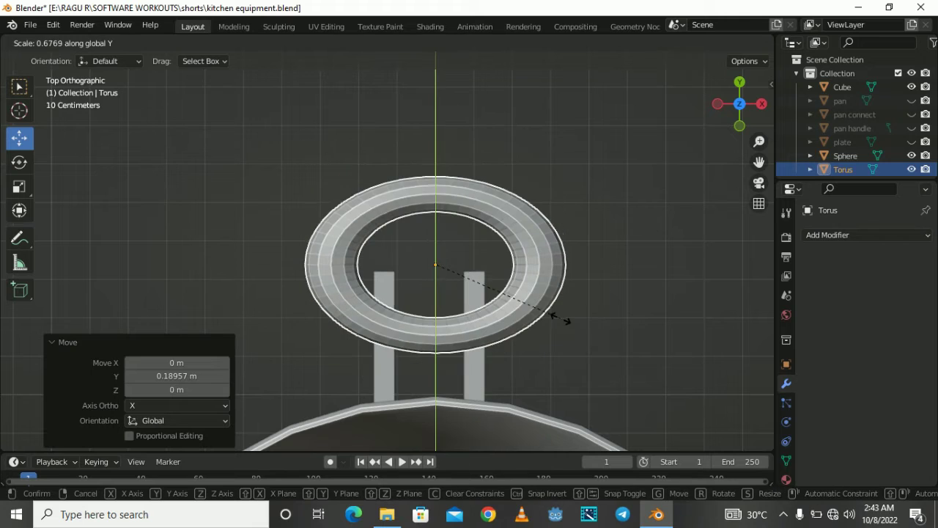
key("Return")
key("s")
key("Return")
- Lower the torus vertically and stretch it along Y in side view
key("KP_3")
key("g")
key("z")
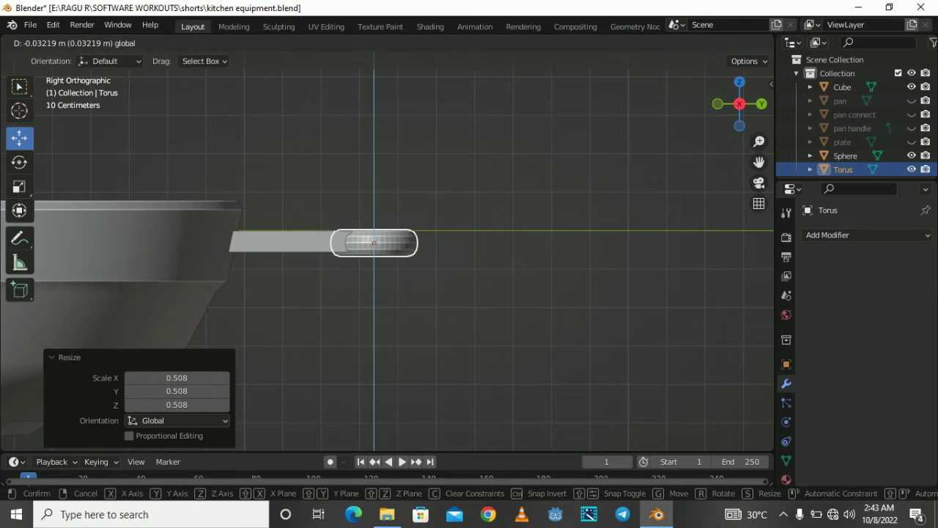
key("Return")
key("g")
key("y")
key("Return")
middle_click_drag(492, 275, 469, 220)
key("KP_3")
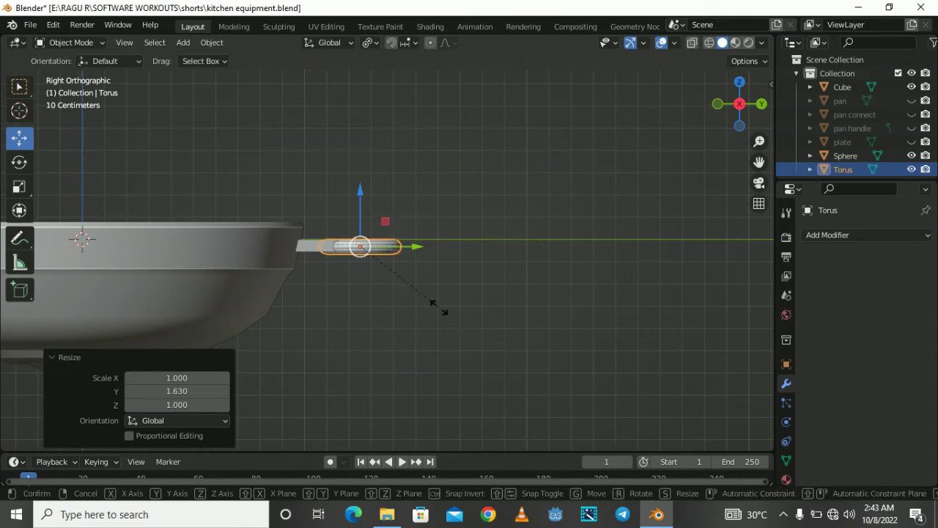
key("Return")
middle_click_drag(503, 357, 440, 308)
- Enter face-select Edit Mode on the Cube bars object, then return to Object Mode
left_click(327, 125)
key("Tab")
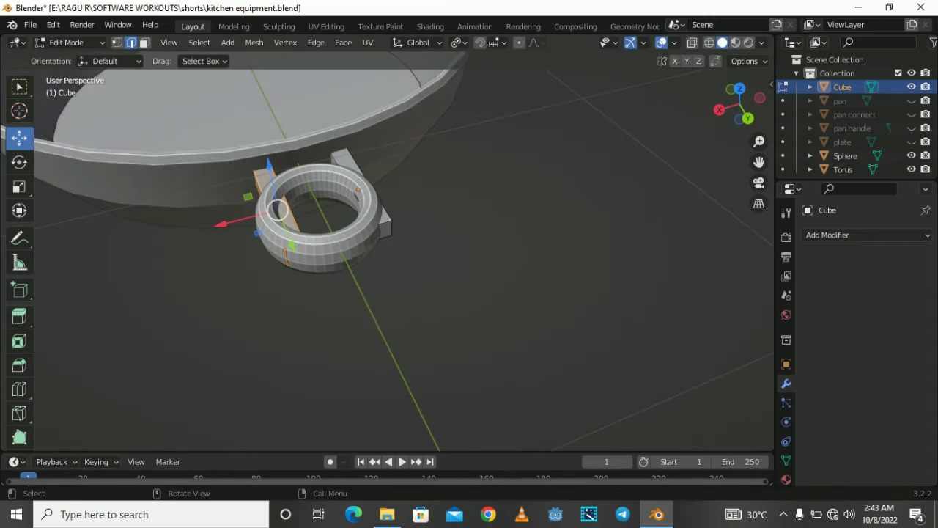
key("3")
middle_click_drag(403, 257, 404, 242)
key("g")
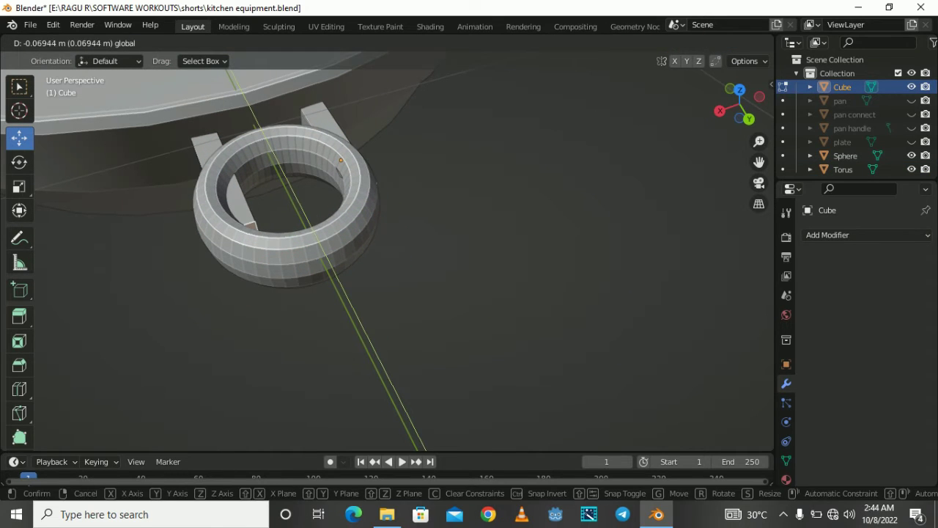
key("Tab")
- Stretch the torus ring along X and slide it along Y
left_click(242, 264)
key("g")
key("x")
key("s")
key("x")
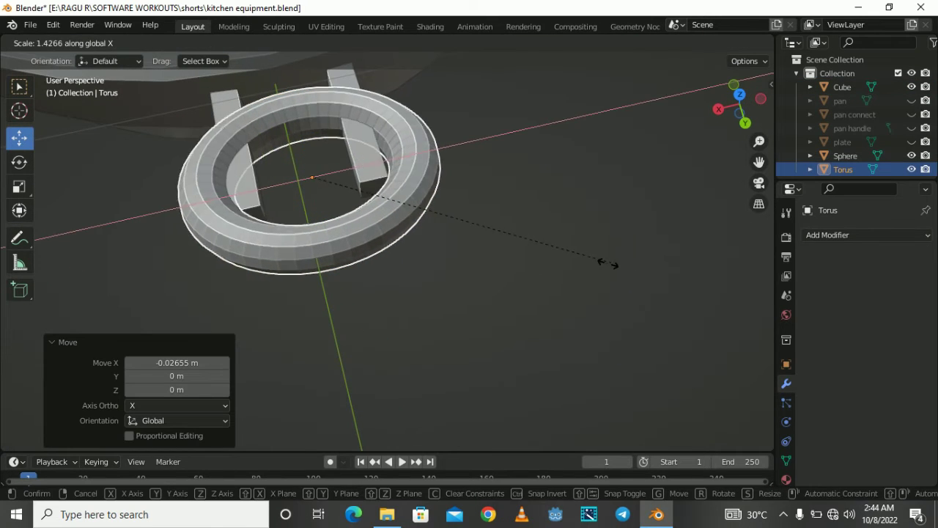
key("Return")
scroll(516, 256, "down", 5)
key("g")
key("y")
key("Return")
key("KP_3")
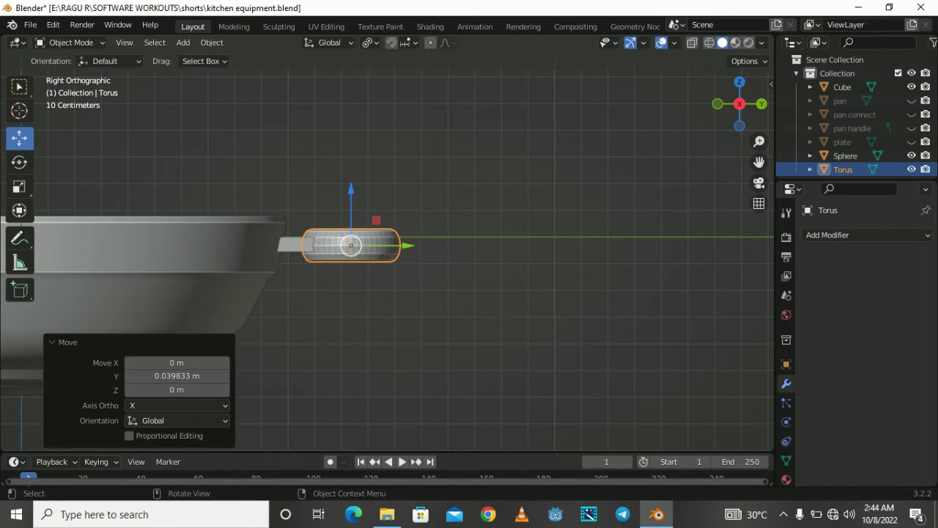
- Rotate the ring 90° about Z so it stands upright, and lift it along Z
key("r")
key("z")
key("9")
key("0")
key("Return")
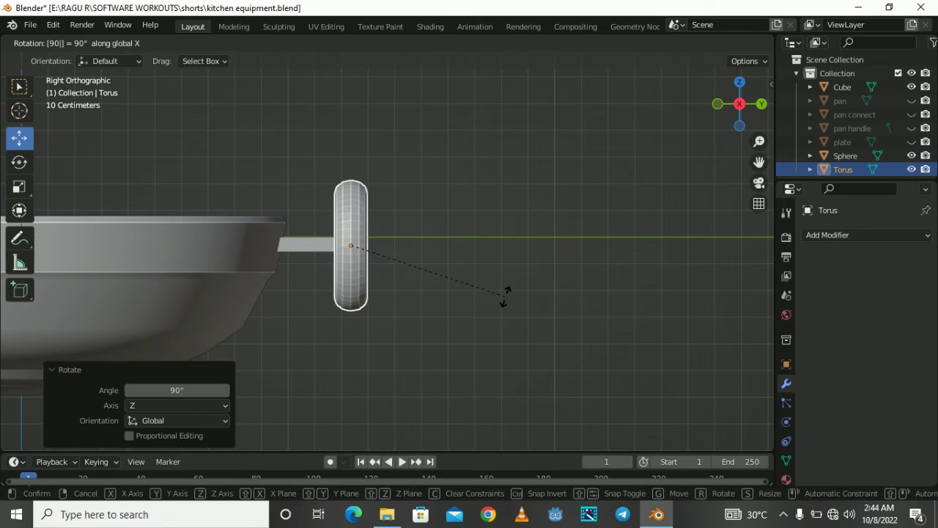
key("Return")
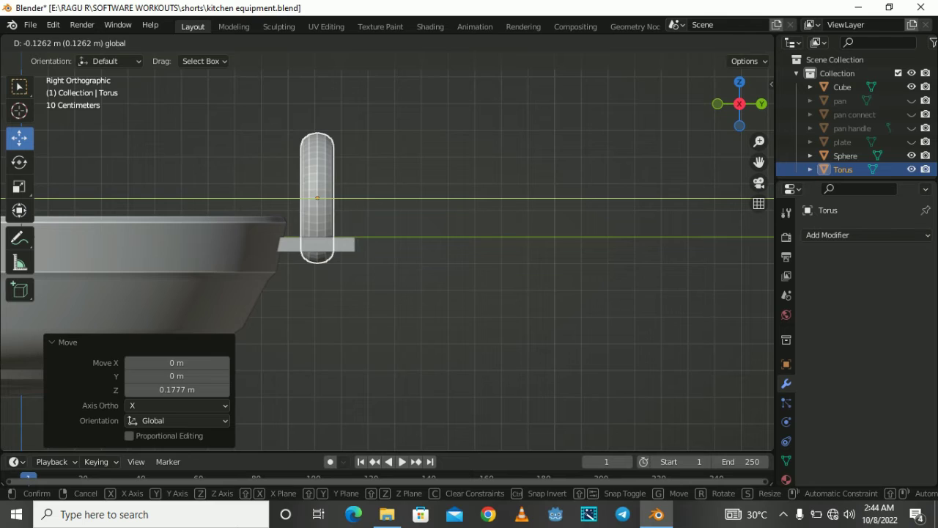
middle_click_drag(440, 294, 484, 279)
- Tilt the ring at an angle and seat it on the connector bar
left_click(361, 212)
key("KP_3")
left_click_drag(346, 157, 382, 169)
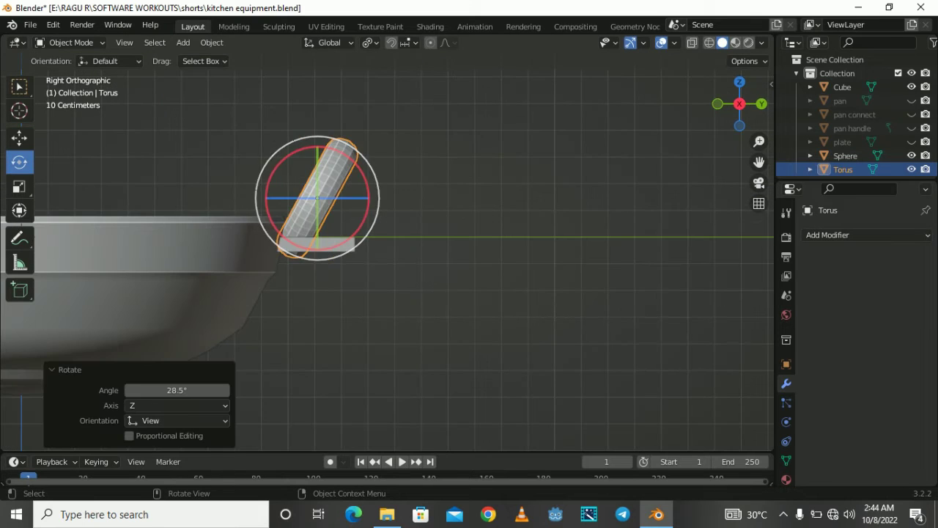
left_click(19, 137)
left_click_drag(381, 220, 410, 220)
middle_click_drag(440, 293, 411, 308)
key("KP_1")
key("ctrl+KP_1")
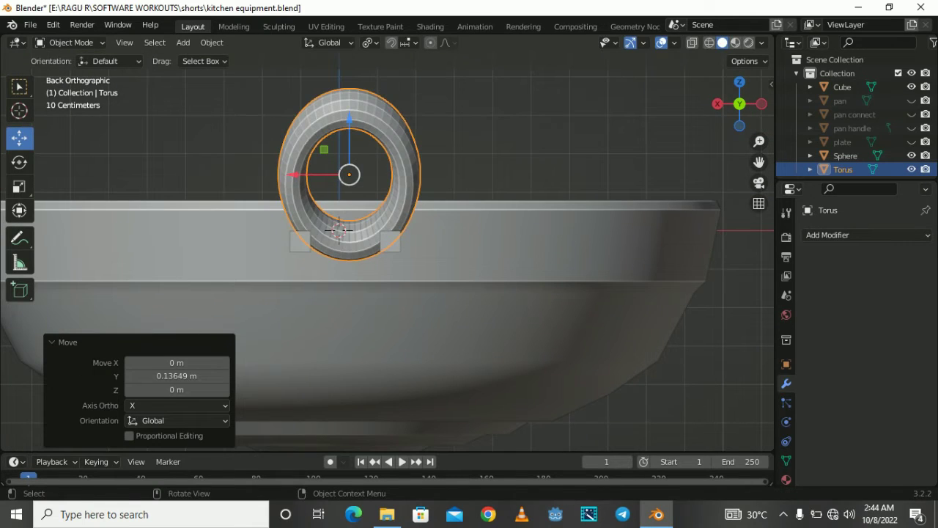
- Widen the ring slightly along X and fine-tune its height and position
key("s")
key("x")
key("Return")
key("g")
key("z")
left_click(339, 231)
middle_click_drag(339, 231, 315, 220)
key("g")
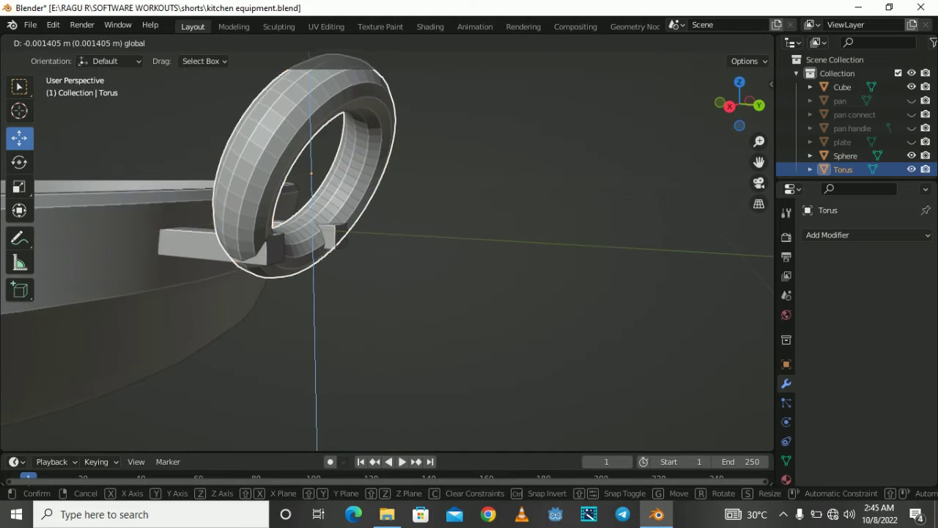
left_click(315, 220)
- Select the connector bar and enter Edit Mode on its geometry
left_click(227, 238)
key("Tab")
mouse_move(440, 308)
middle_mouse_down()
mouse_move(469, 294)
mouse_move(330, 264)
middle_mouse_up()
- Shrink the connector bar's end and add a repositioned loop cut across the bar
key("g")
key("y")
key("Return")
key("s")
left_click(451, 288)
key("ctrl+r")
left_click(220, 272)
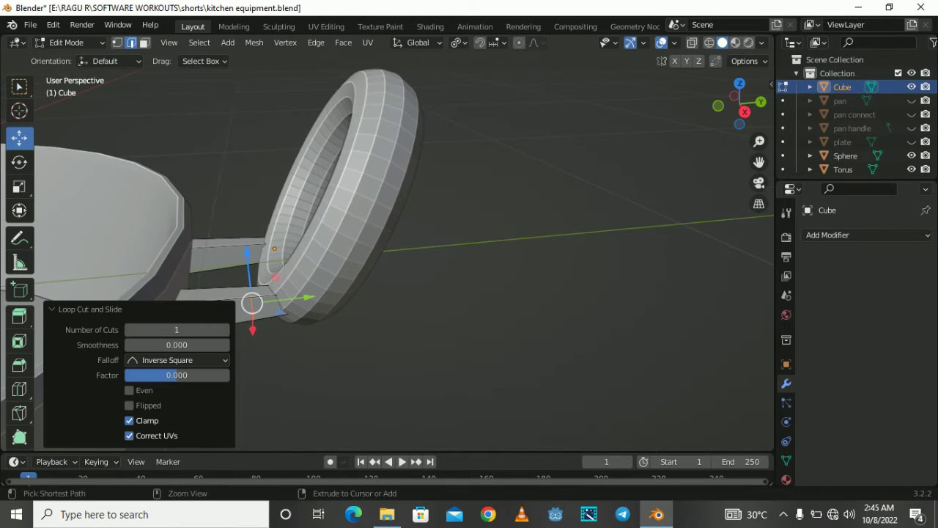
key("g")
left_click(377, 346)
key("s")
- Apply Shade Smooth to the torus ring handle
left_click(272, 247)
key("Tab")
right_click(318, 148)
left_click(319, 148)
middle_click_drag(440, 294, 330, 279)
- In side view, tilt the handle 9 degrees about the Y axis
key("KP_3")
left_click(359, 249)
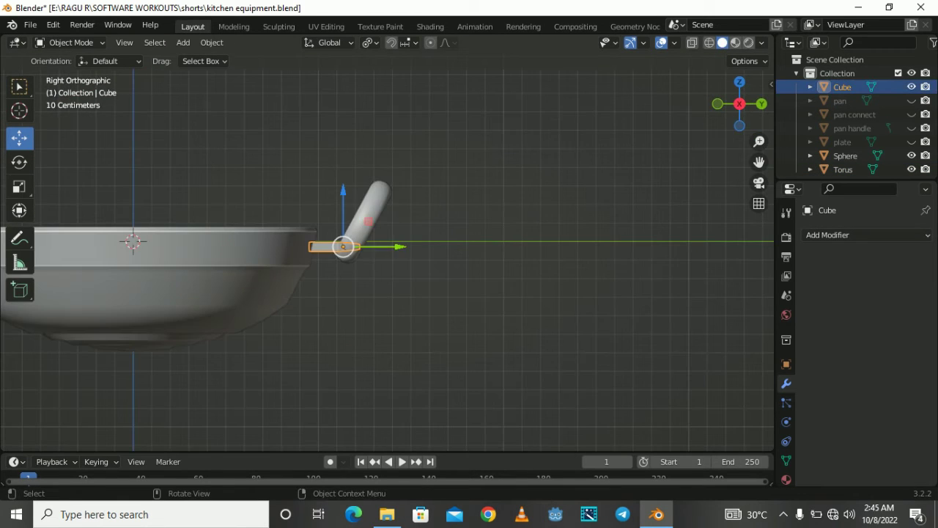
scroll(359, 248, "down", 2)
key("Return")
scroll(403, 256, "up", 2)
scroll(403, 256, "up", 1)
key("r")
key("y")
key("9")
key("Return")
- Rotate the copied connector bar twice by 90 degrees about X and slide it along Y
key("r")
key("x")
key("9")
key("0")
key("Return")
key("r")
key("x")
key("9")
key("0")
key("g")
key("y")
scroll(403, 257, "down", 2)
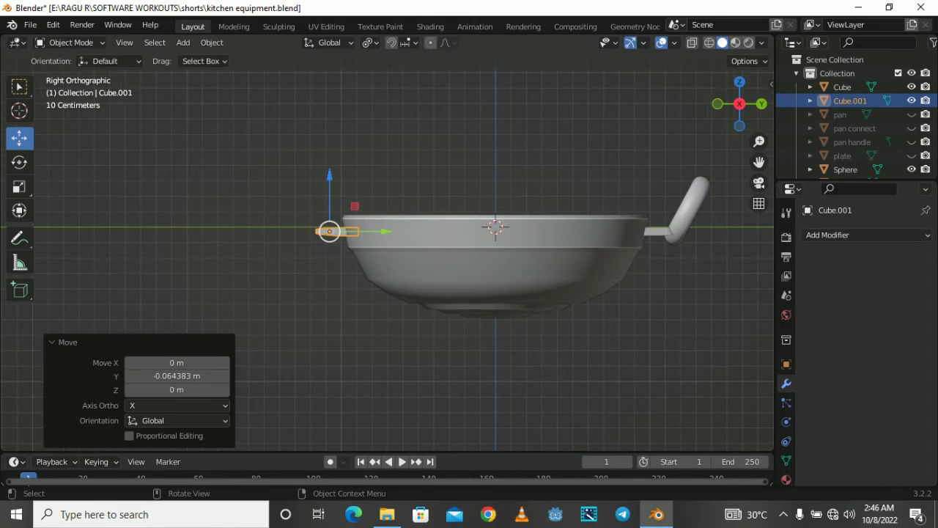
- Place a copy of the right ring handle on the left side of the bowl
left_click(671, 220)
left_click(327, 230)
scroll(327, 230, "up", 2)
scroll(338, 235, "down", 2)
left_click(642, 213)
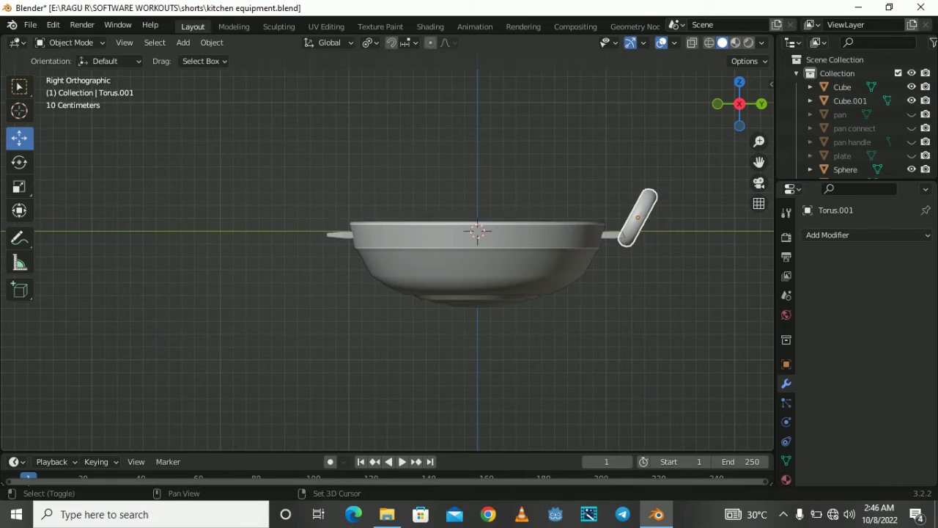
left_click(345, 218)
key("Return")
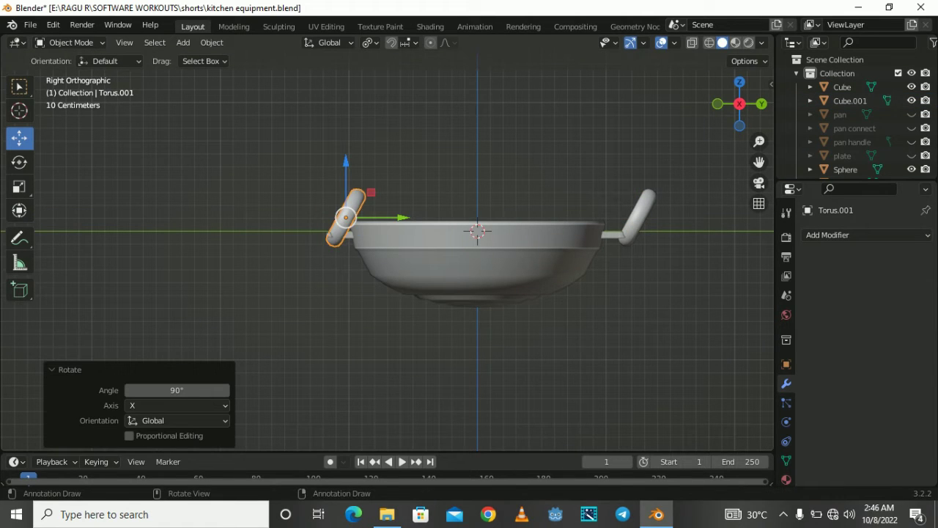
type("90")
key("Escape")
key("ctrl+z")
scroll(341, 258, "up", 3)
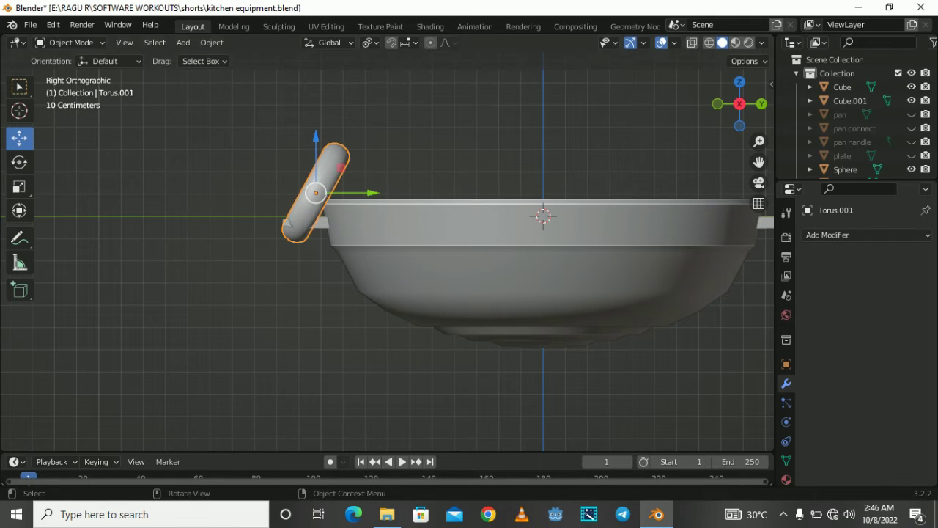
- Rotate the left ring to mirror the right one, fine-tune its tilt, and save
left_click_drag(282, 235, 347, 232)
scroll(347, 232, "down", 2)
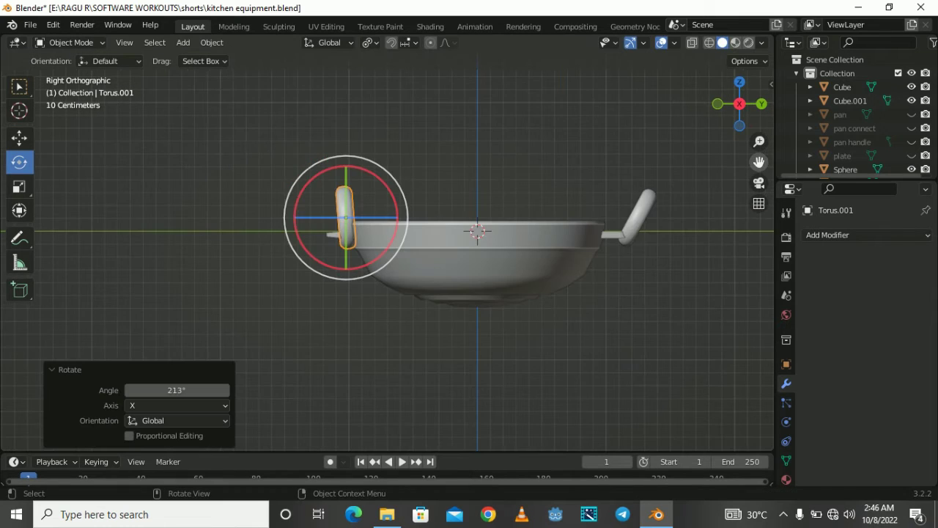
scroll(348, 233, "up", 2)
mouse_move(250, 183)
left_mouse_down()
mouse_move(242, 220)
mouse_move(220, 213)
left_mouse_up()
left_click(19, 137)
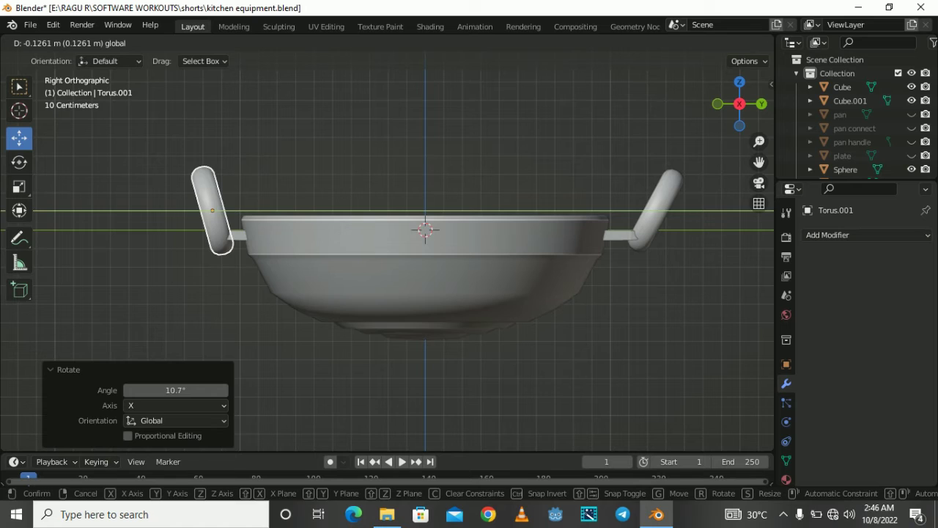
key("Escape")
key("ctrl+s")
- Slide the left ring handle onto its connector bar
mouse_move(425, 229)
middle_mouse_down()
mouse_move(440, 253)
mouse_move(440, 220)
middle_mouse_up()
scroll(425, 253, "up", 3)
key("alt+a")
left_click(147, 242)
left_click_drag(220, 235, 242, 231)
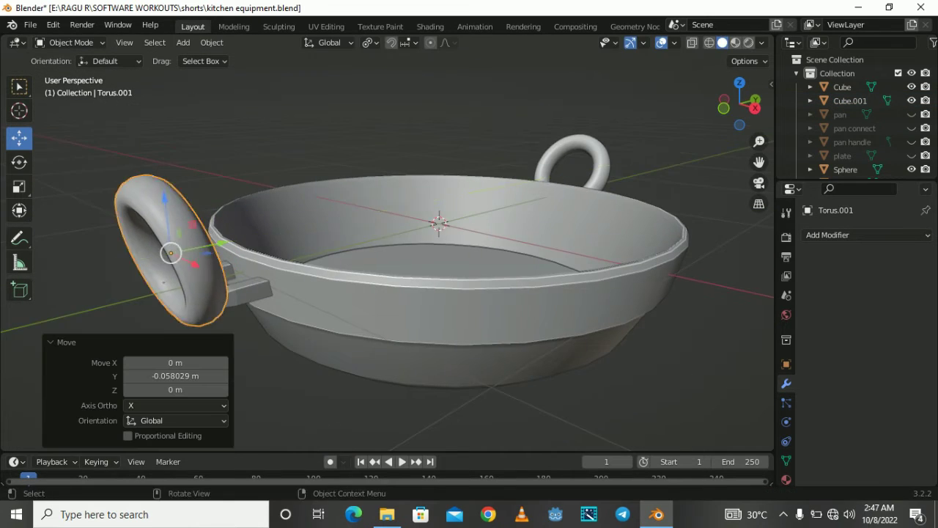
scroll(427, 212, "up", 3)
scroll(410, 250, "down", 3)
- Save, then select the bowl together with both connector bars
mouse_move(410, 249)
middle_mouse_down()
mouse_move(440, 242)
mouse_move(426, 242)
mouse_move(440, 220)
middle_mouse_up()
scroll(410, 250, "down", 2)
scroll(418, 250, "down", 3)
left_click(410, 294)
key("ctrl+s")
middle_click_drag(410, 294, 425, 279)
left_click(180, 242, "shift")
scroll(432, 242, "down", 3)
left_click(488, 267, "shift")
scroll(432, 250, "down", 2)
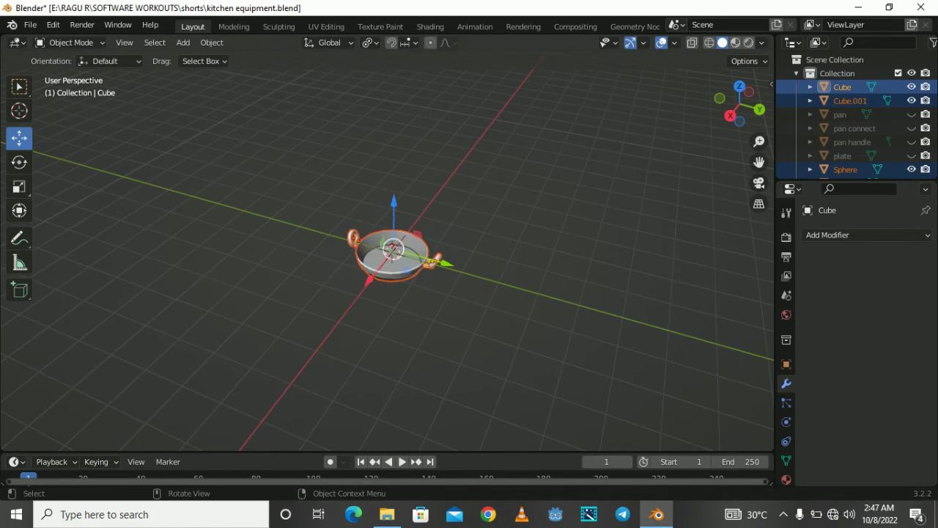
- Hide the finished bowl assembly and save the file
left_click_drag(430, 261, 539, 295)
key("ctrl+z")
key("ctrl+s")
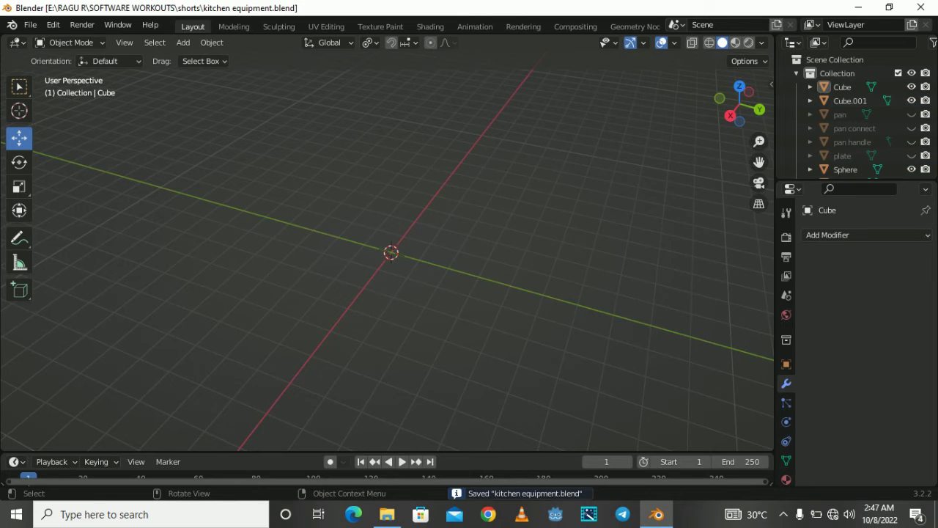
- Add a plane and scale it up into a large ground surface
key("shift+a")
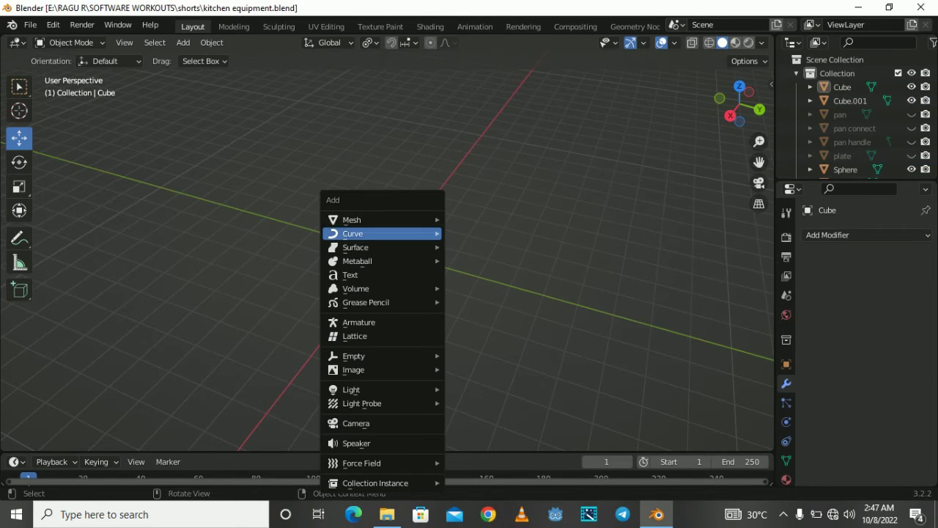
left_click(476, 220)
key("s")
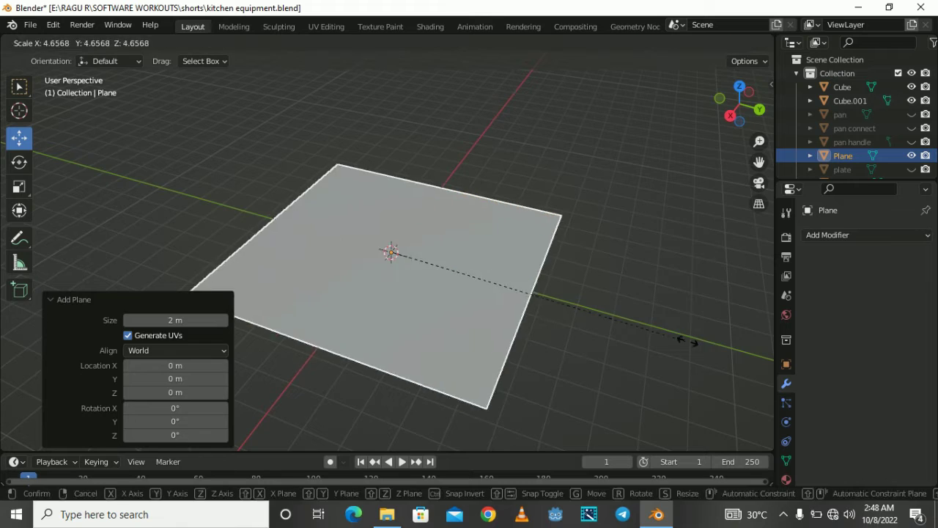
key("Return")
- Add a circle and extrude it about 1.05 m upward into a cylinder wall
key("shift+a")
left_click(585, 225)
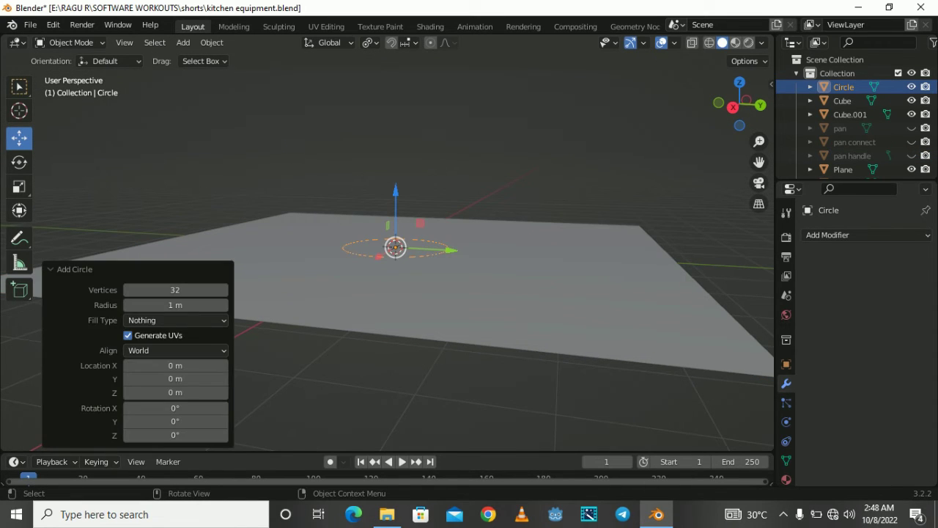
key("Tab")
key("KP_3")
key("Return")
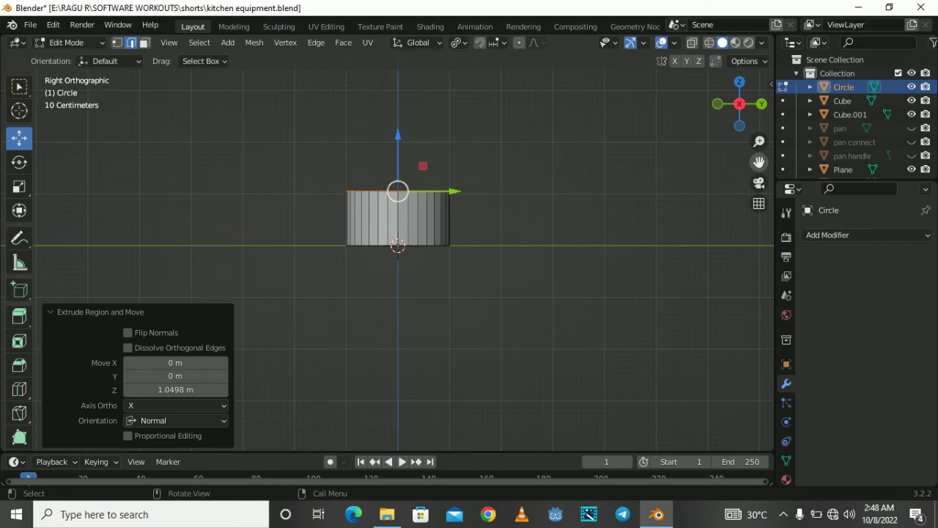
- Inset the cylinder's top face and push it down along Z to hollow the cup, then save
middle_click_drag(403, 256, 411, 220)
left_click(614, 288)
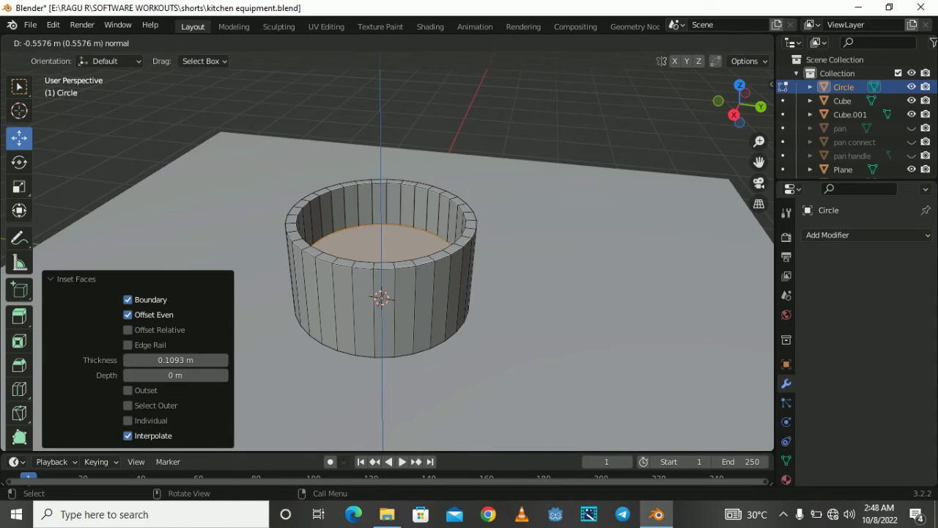
key("e")
key("KP_3")
key("g")
key("z")
middle_click_drag(440, 256, 411, 220)
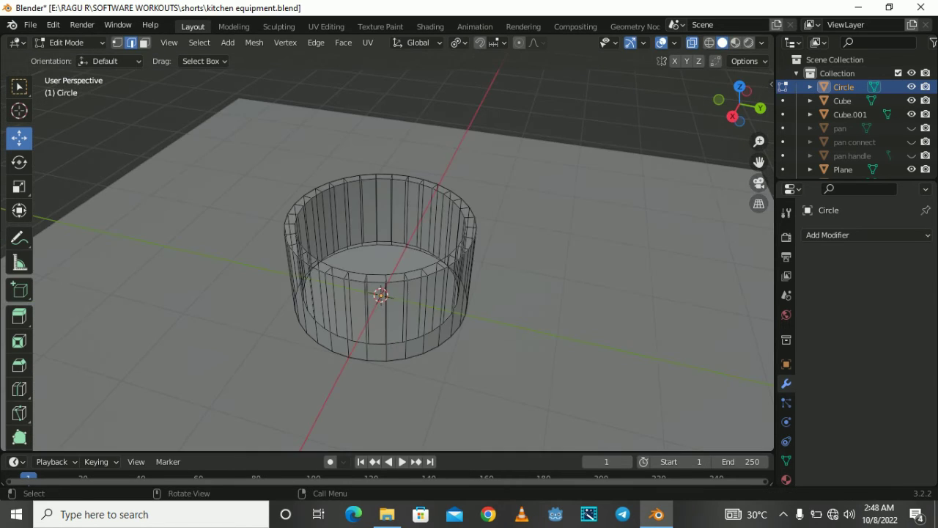
key("ctrl+s")
- Extrude selected rim faces upward into raised notches
scroll(380, 278, "up", 4)
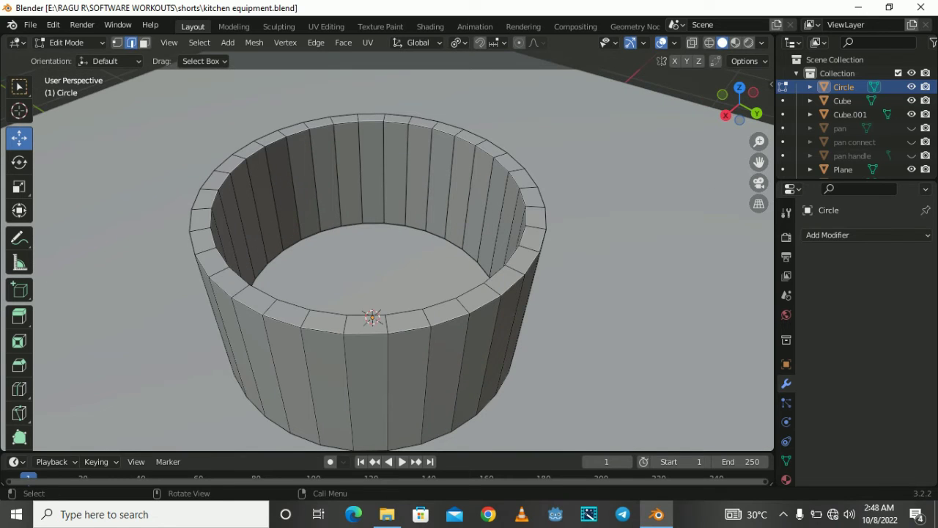
middle_click_drag(389, 257, 389, 279)
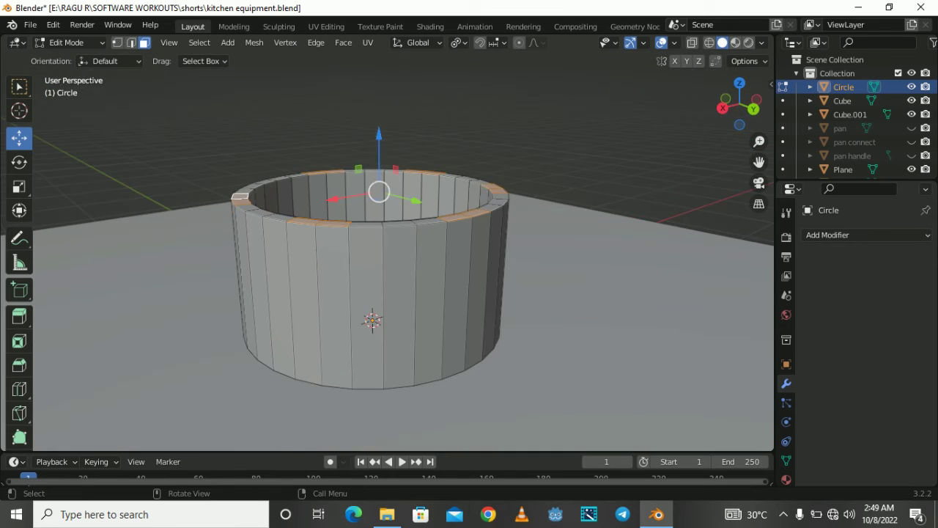
key("KP_3")
key("Return")
mouse_move(389, 257)
middle_mouse_down()
mouse_move(388, 220)
mouse_move(388, 235)
middle_mouse_up()
- Add a loop cut near the wall's bottom, shrink it slightly and adjust its height
key("ctrl+r")
left_click(440, 255)
left_click(482, 345)
scroll(482, 345, "up", 1)
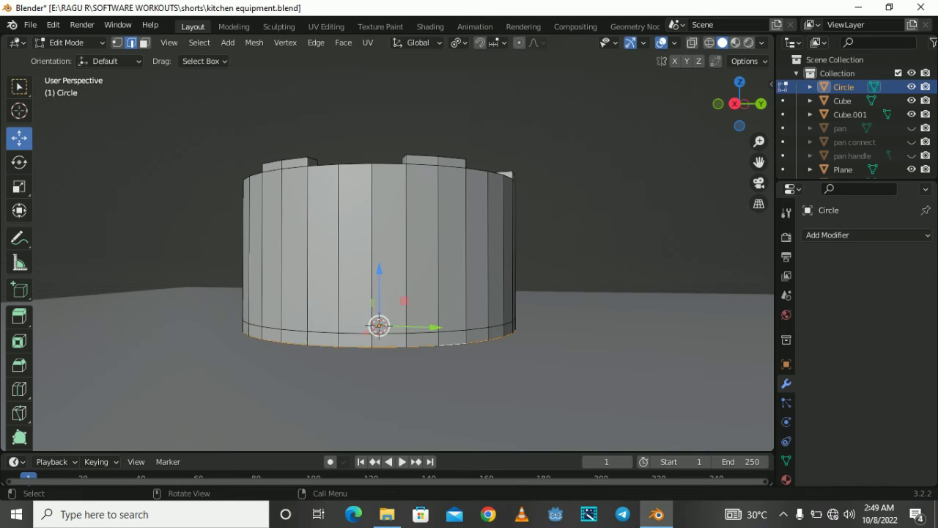
key("s")
left_click(582, 363)
key("g")
key("z")
key("Return")
scroll(379, 257, "down", 3)
middle_click_drag(388, 220, 411, 264)
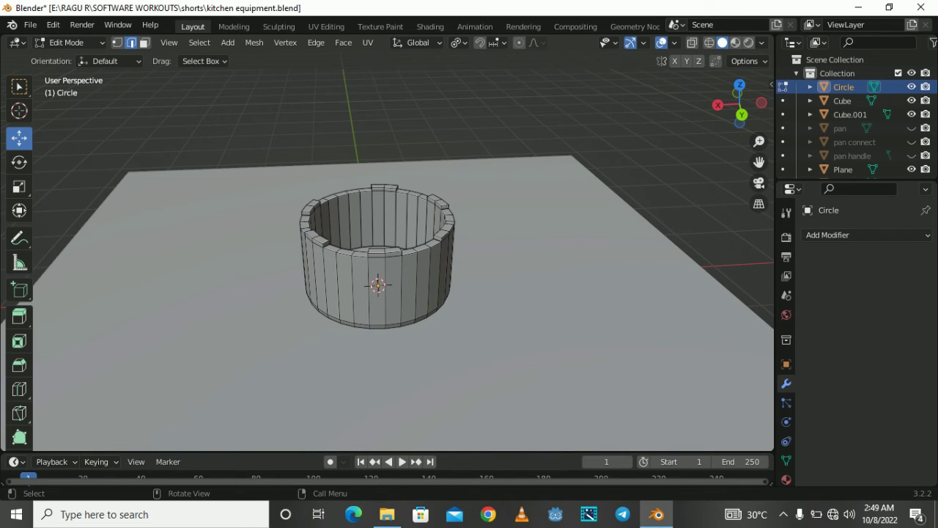
key("Tab")
key("KP_3")
- Stretch the cup about 1.21 times taller along Z
key("s")
key("z")
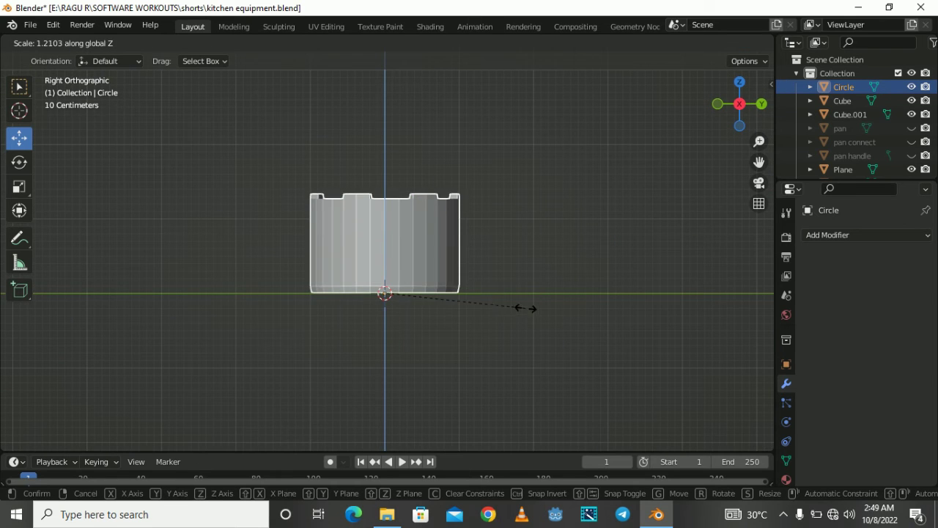
left_click(524, 307)
- Inset the cup's bottom face repeatedly into concentric rings
middle_click_drag(381, 242, 381, 184)
left_click(381, 411)
left_click(381, 220)
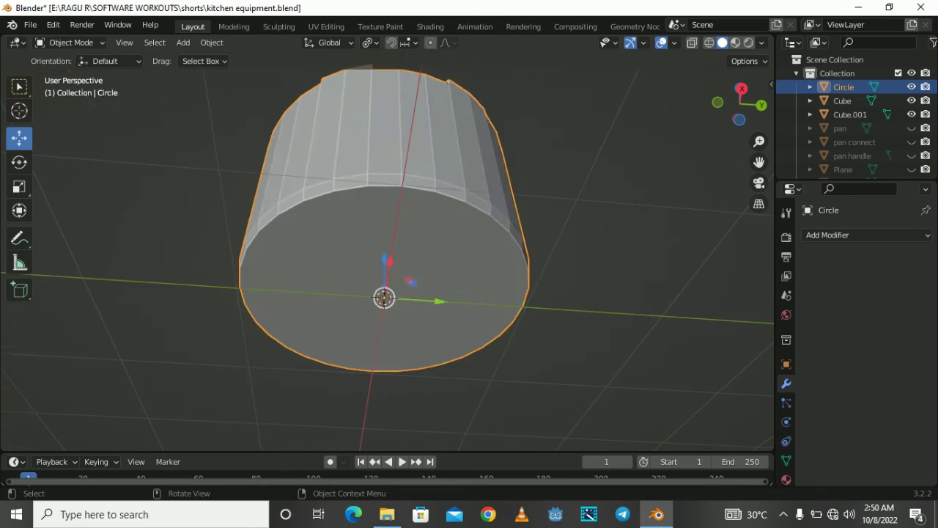
key("Tab")
key("3")
left_click(411, 329)
key("i")
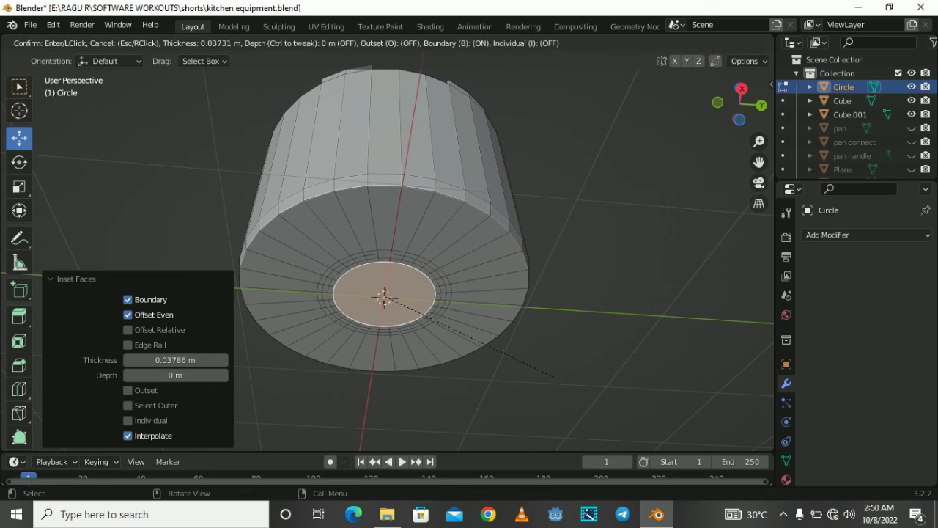
scroll(527, 380, "up", 2)
key("i")
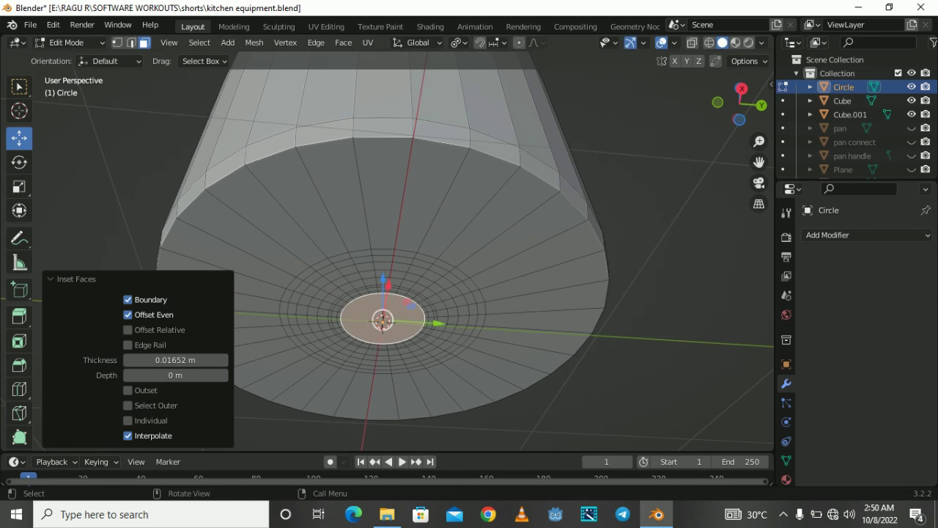